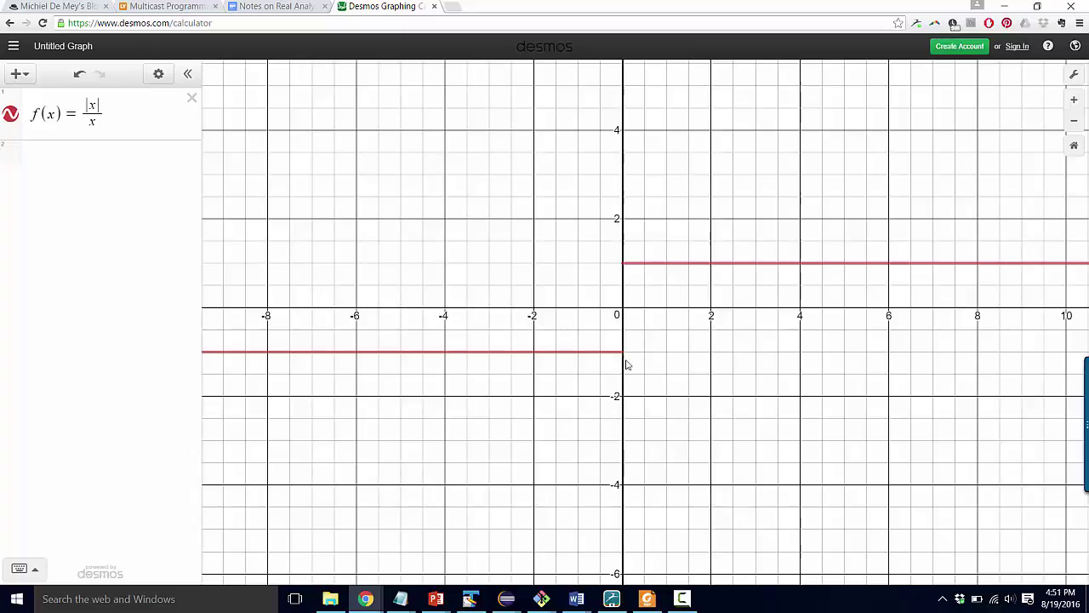
Add a second function g(x) = f(x) + 1 below f(x).
drag(467, 474, 464, 457)
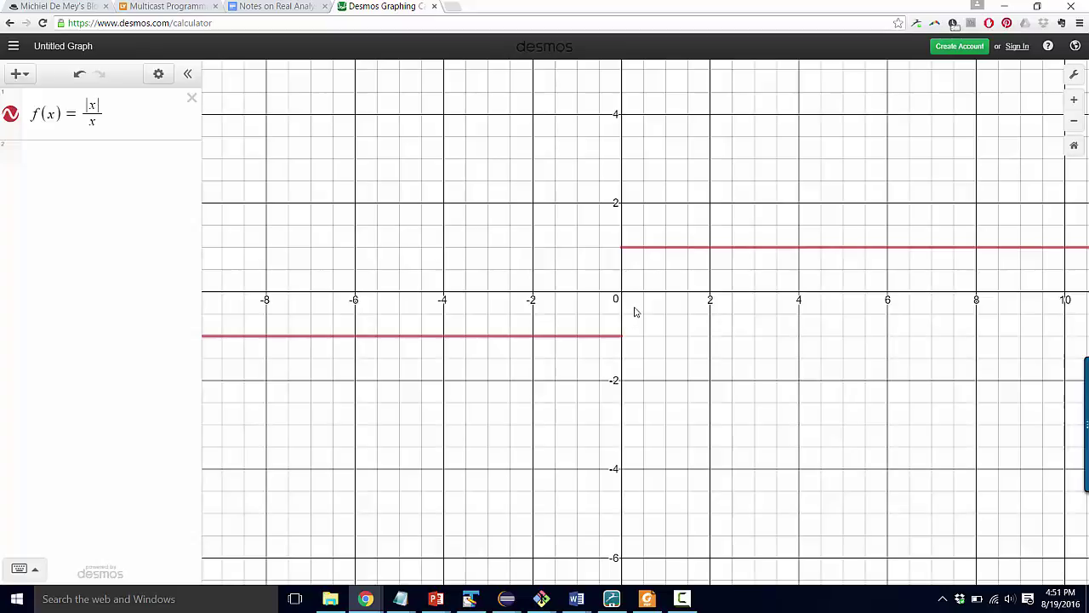
click(129, 154)
text(g)
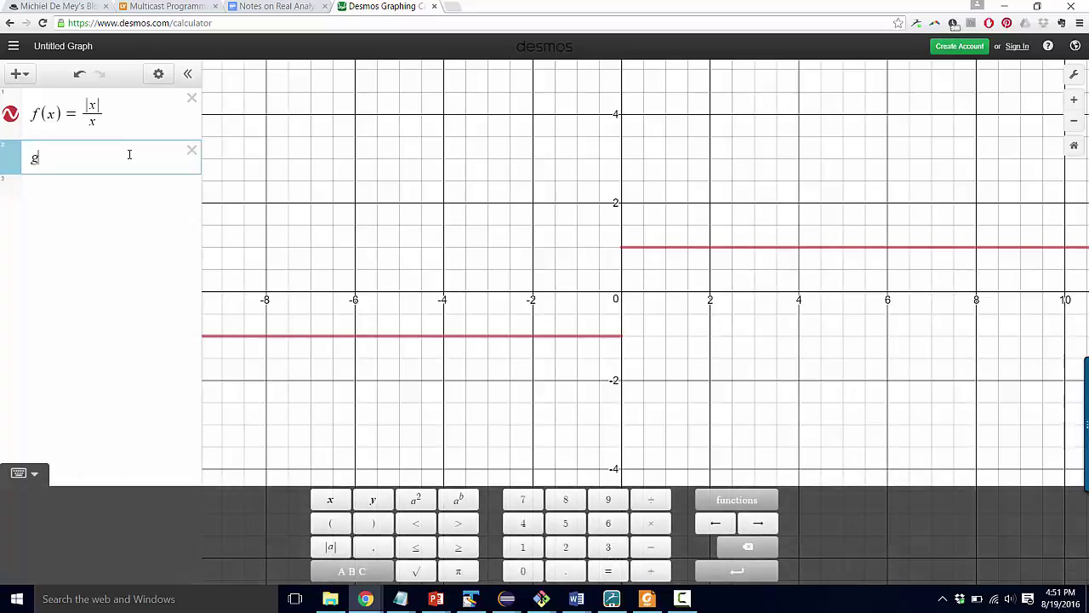
text((x) =)
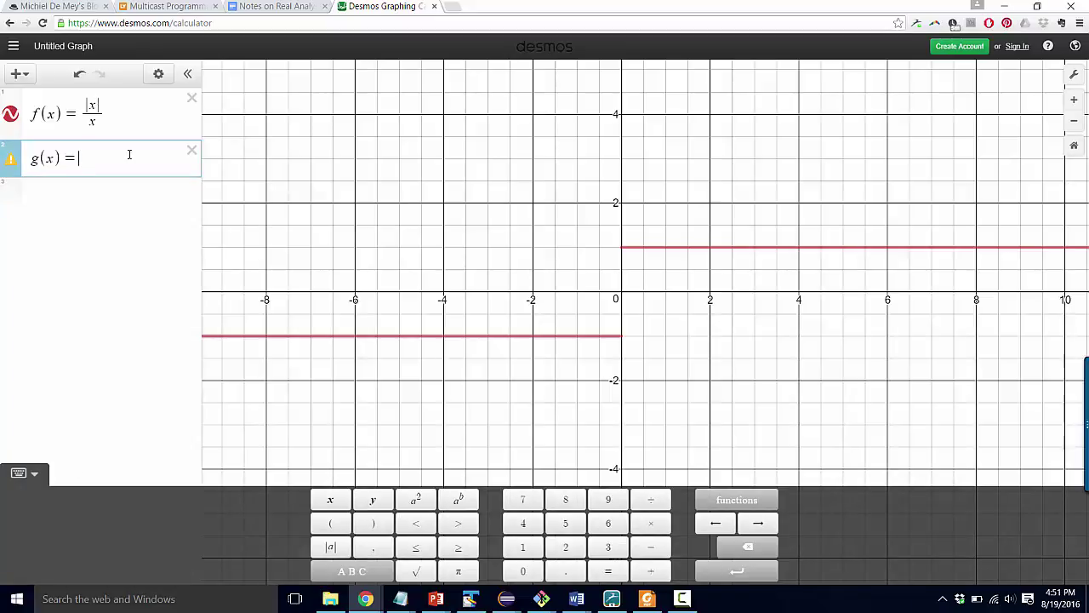
text(f(x))
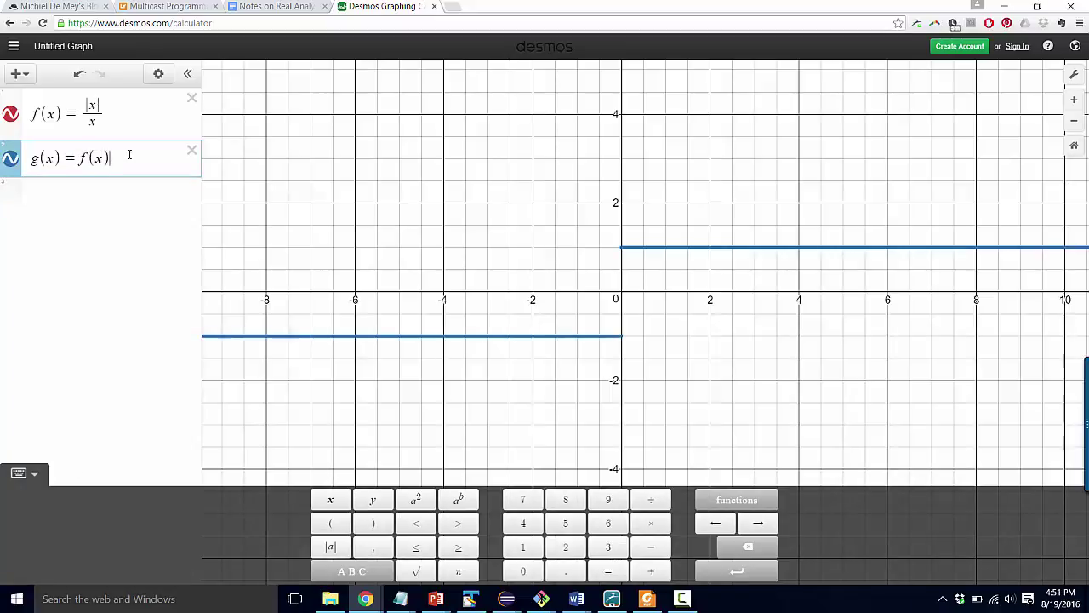
text(+1)
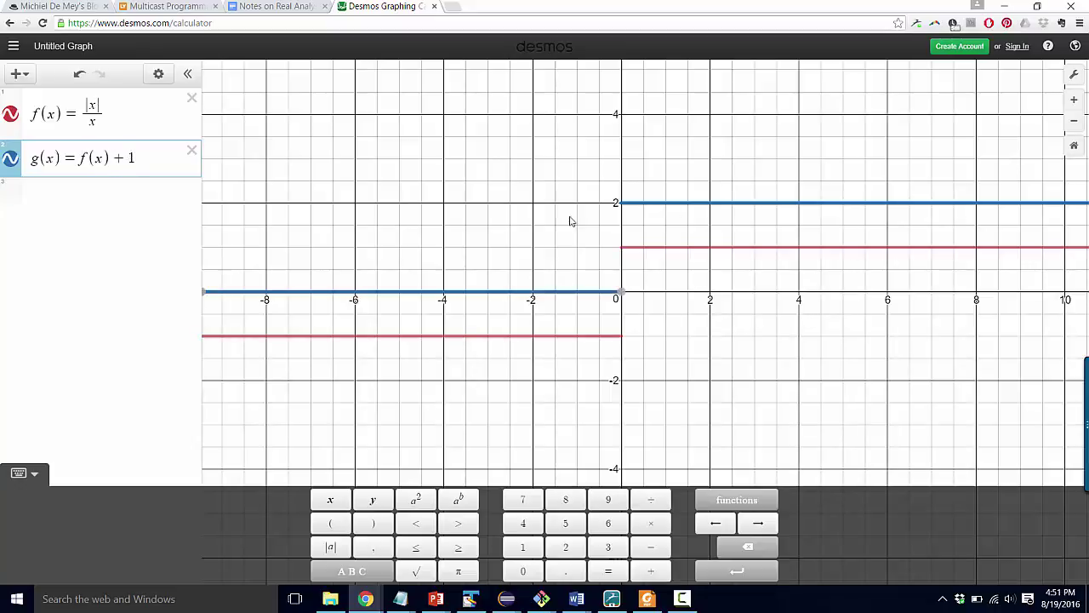
Redefine g(x) as (f(x) + 1)/2, with the bracketed sum as numerator.
key(BackSpace)
key(BackSpace)
key(BackSpace)
key(BackSpace)
key(BackSpace)
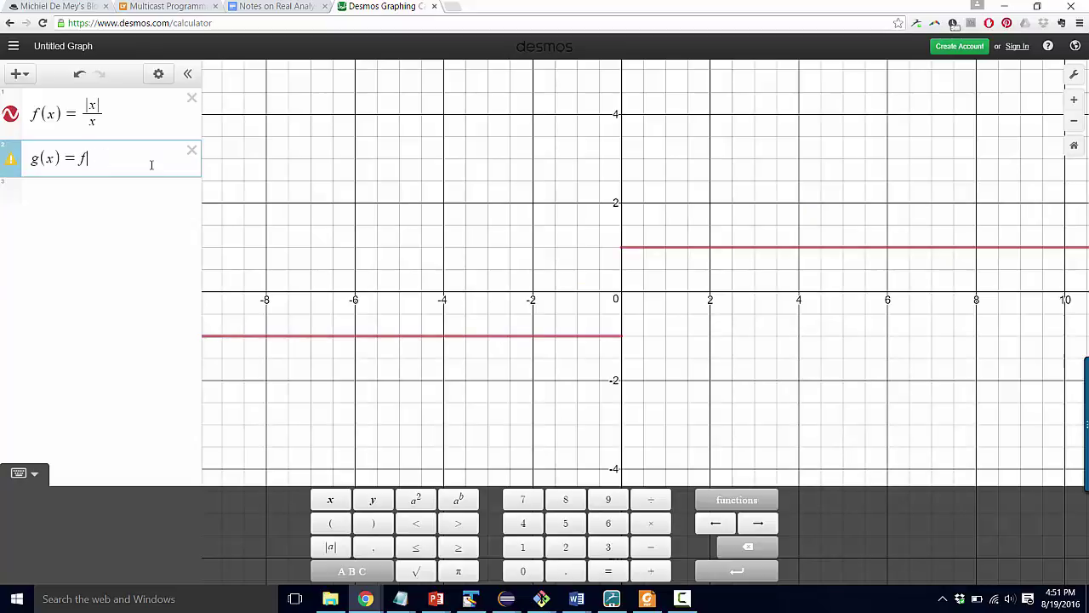
text((f(x) )
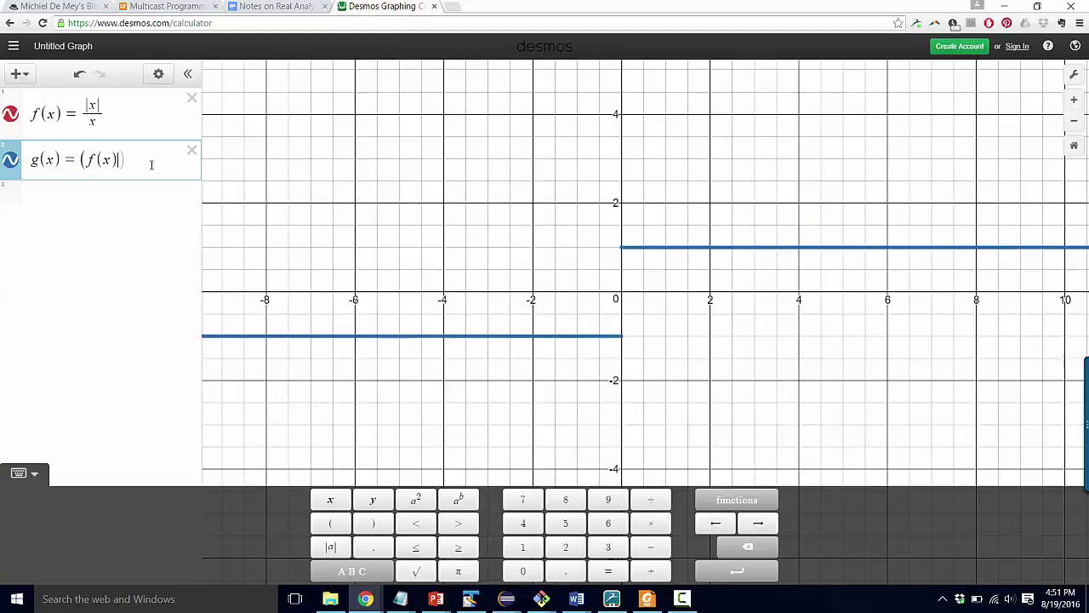
text(+ 1))
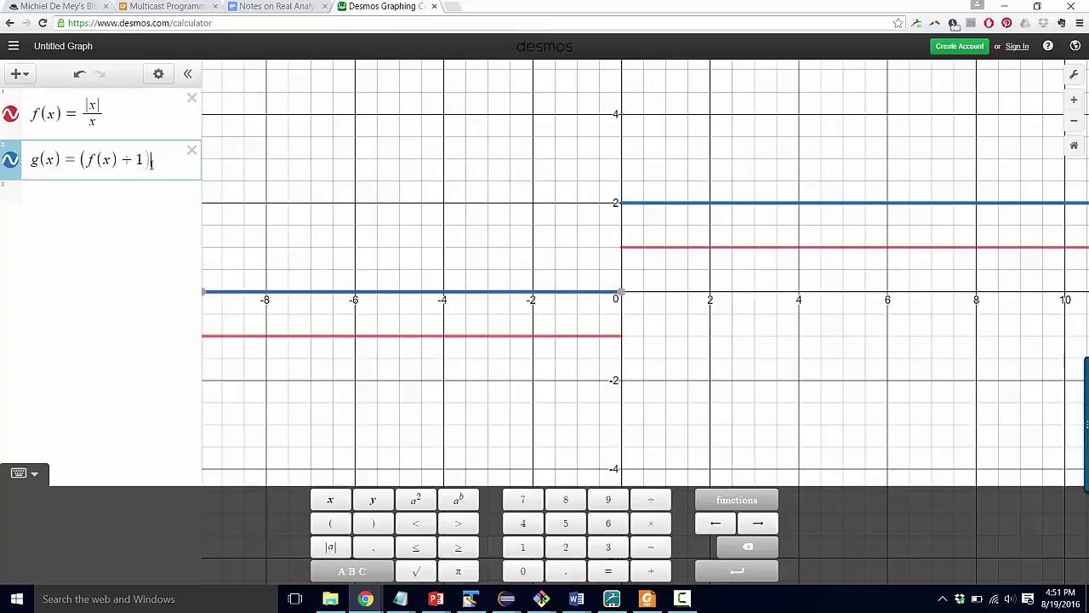
text(/2)
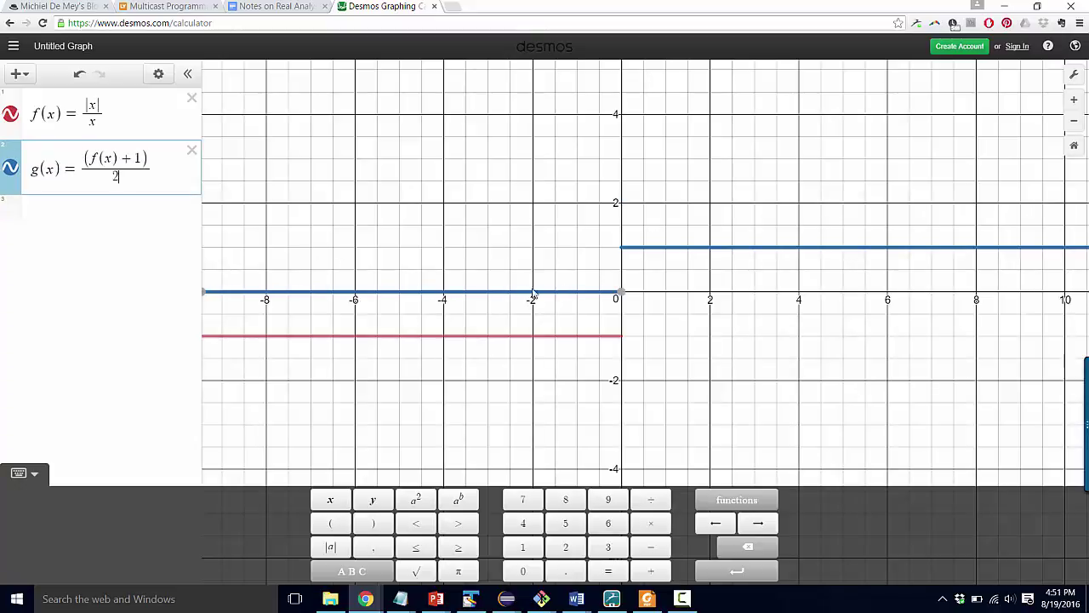
Hide the graph of f(x) while keeping its definition.
click(14, 121)
click(16, 123)
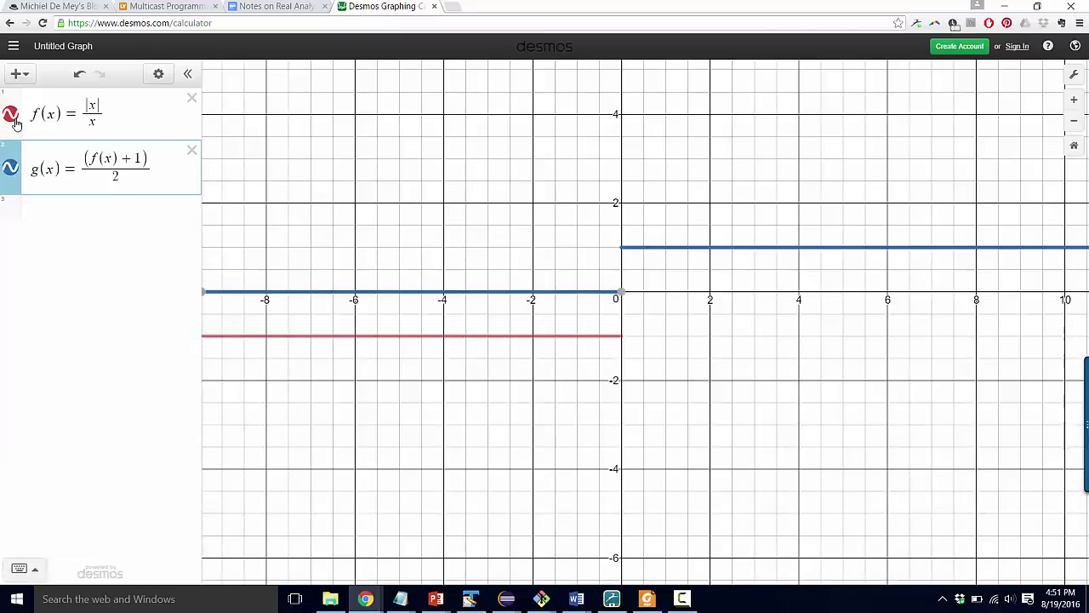
click(15, 122)
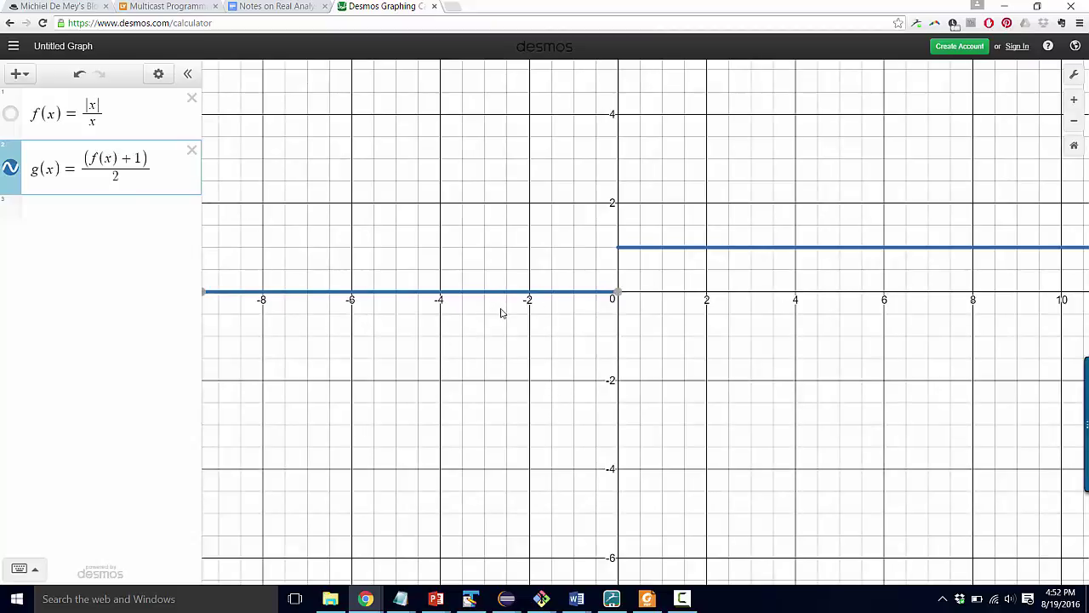
Add a third expression that multiplies g(x) by x^2.
mouse_move(205, 294)
click(103, 214)
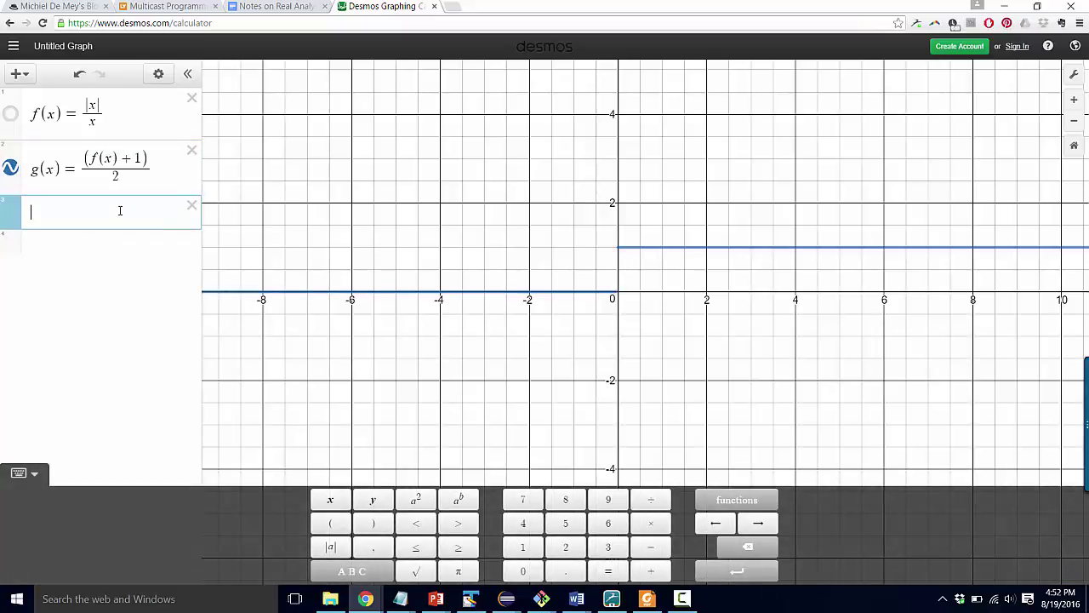
text(g(x))
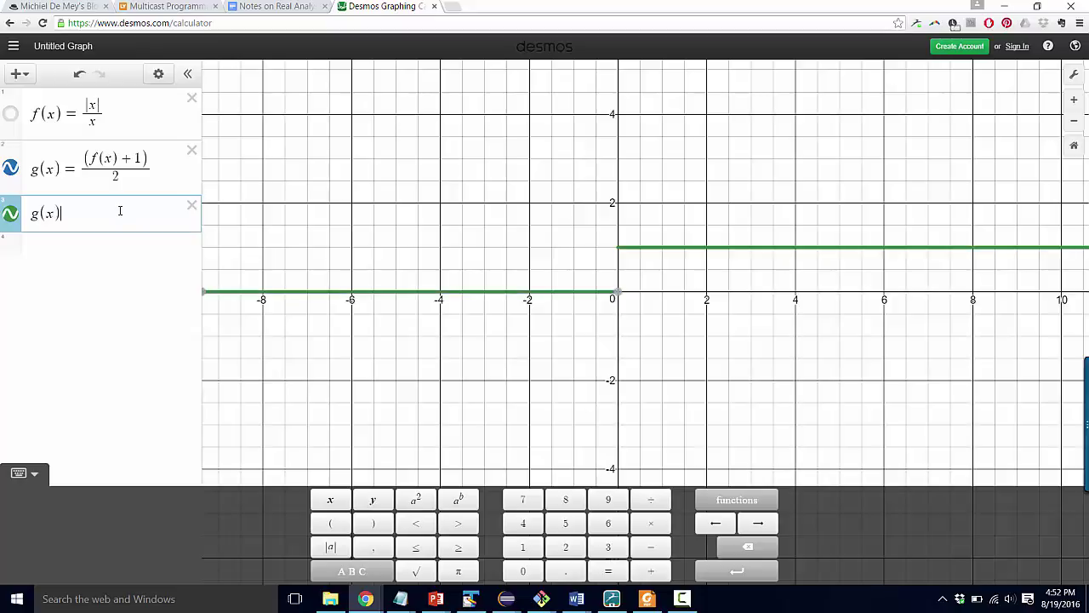
text(*x)
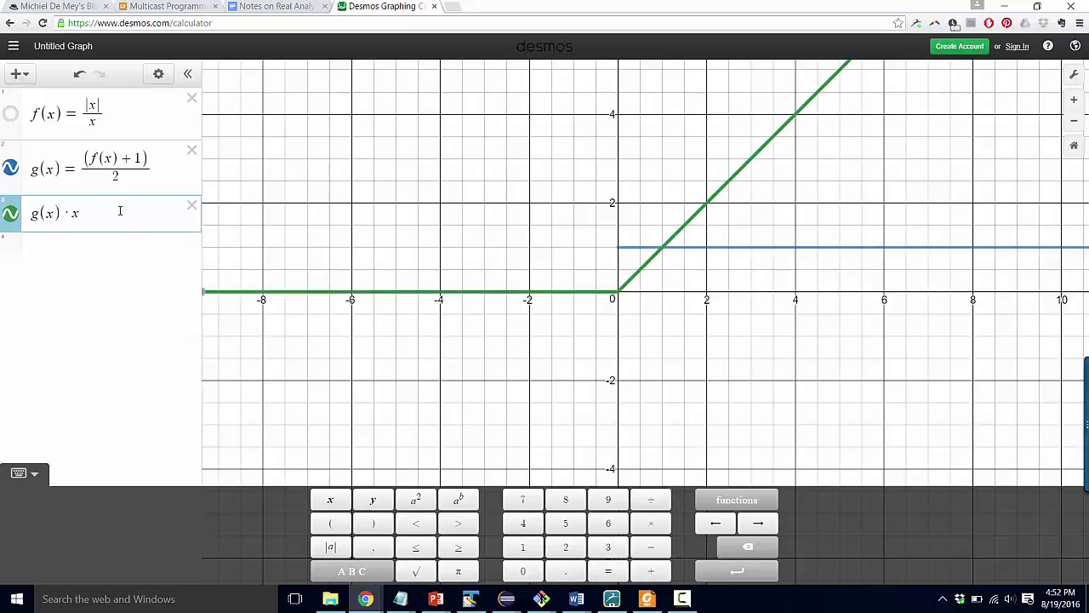
text(^2)
drag(490, 403, 516, 496)
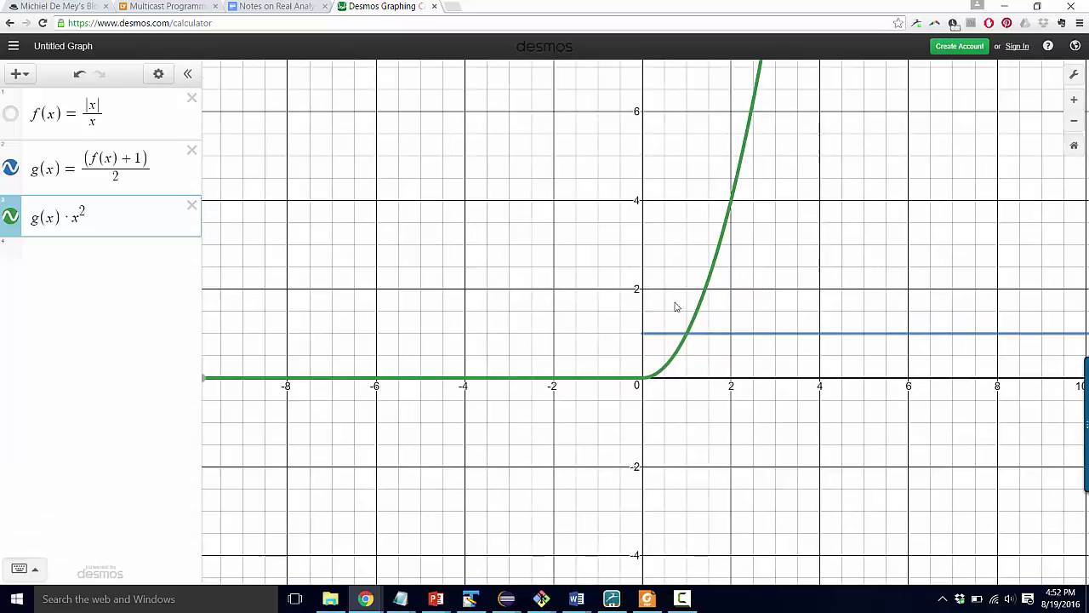
Replace the x² factor in the third expression with sin(x).
drag(73, 217, 108, 218)
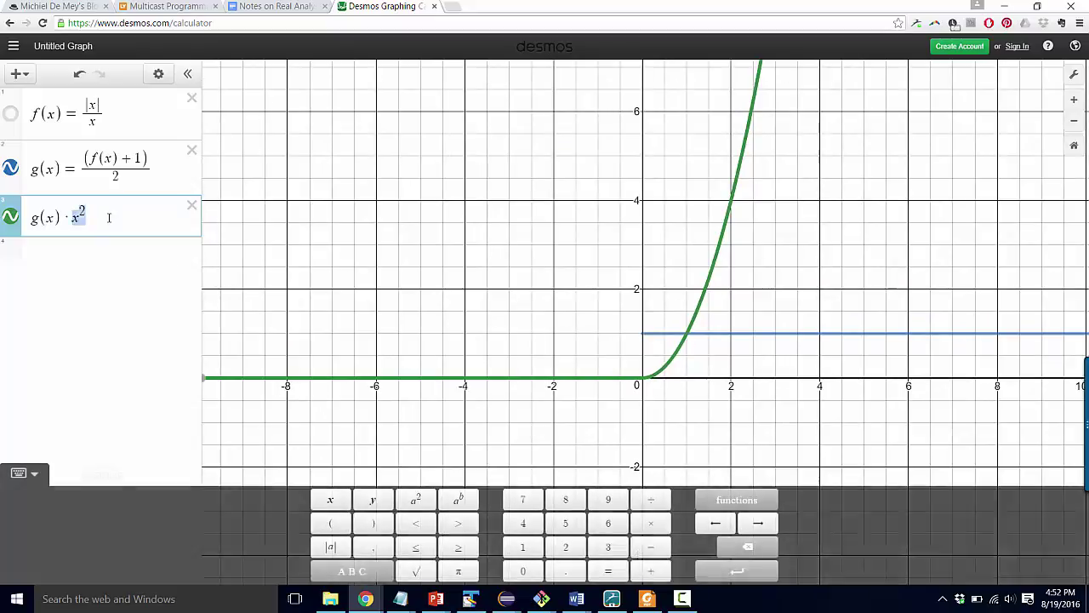
text(sin(x)
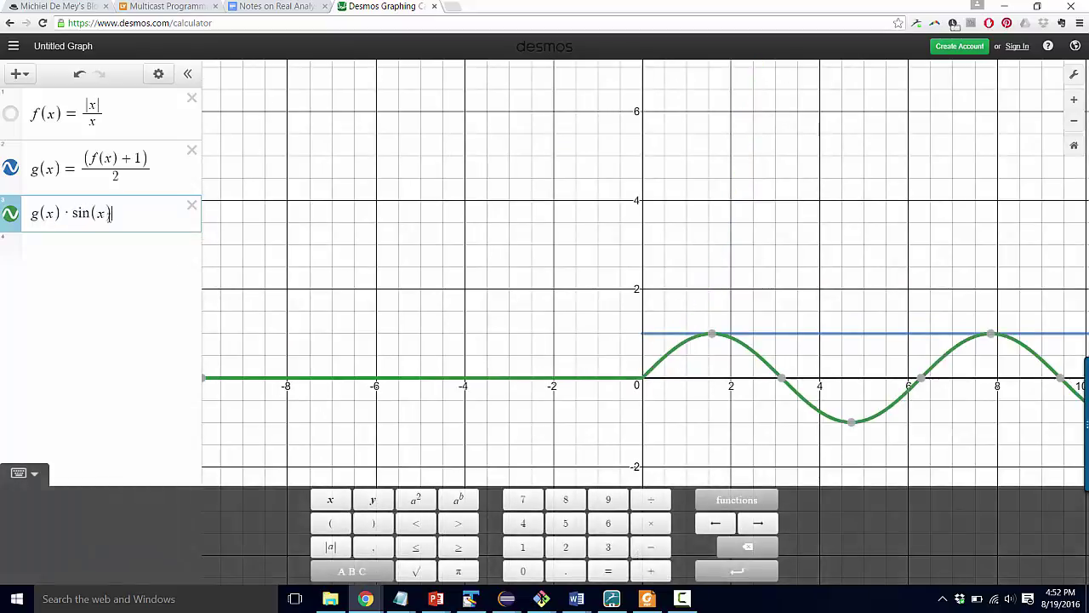
click(421, 218)
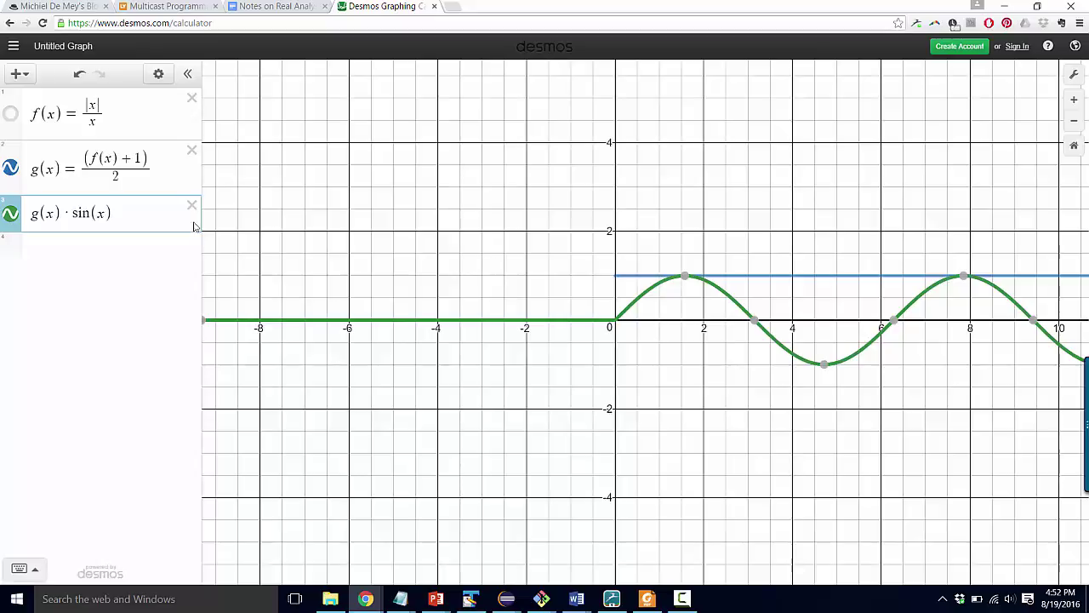
Replace the sin(x) factor in the third expression with tan(x).
drag(71, 214, 129, 314)
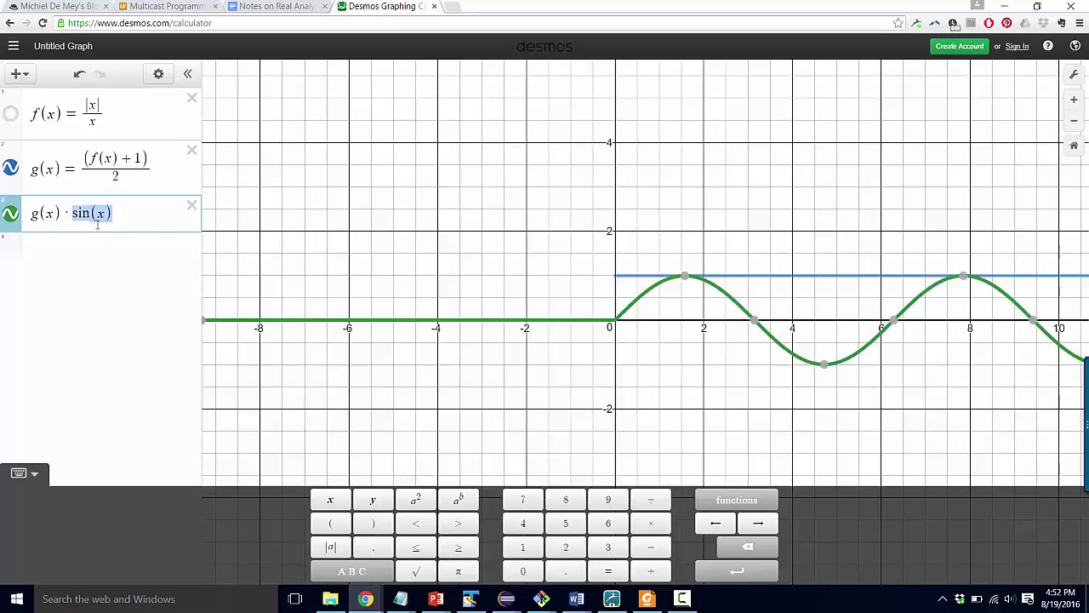
drag(79, 216, 111, 216)
text(tan(x))
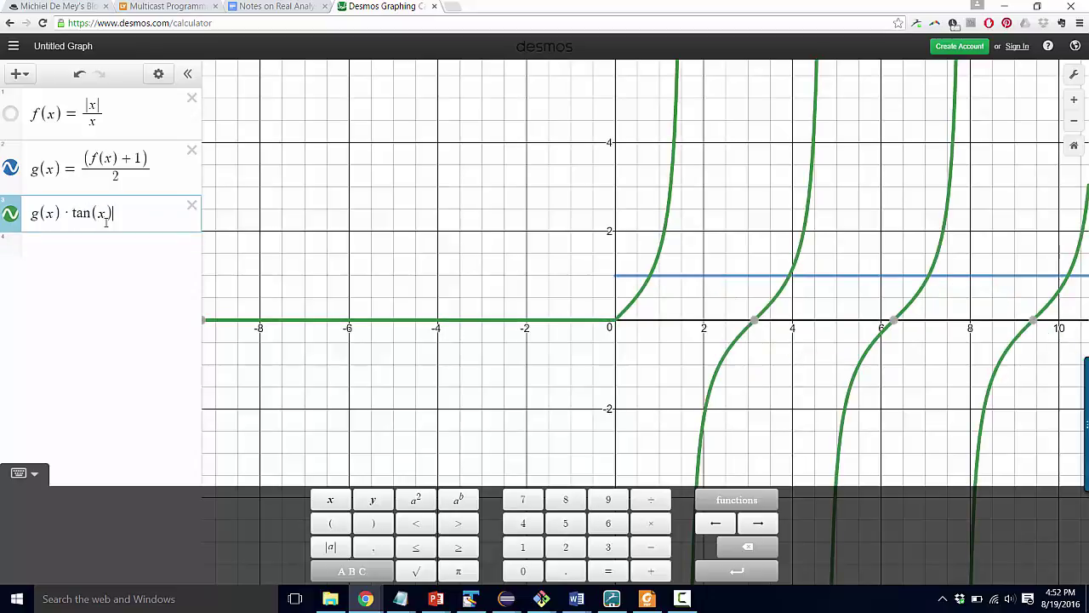
drag(535, 170, 511, 182)
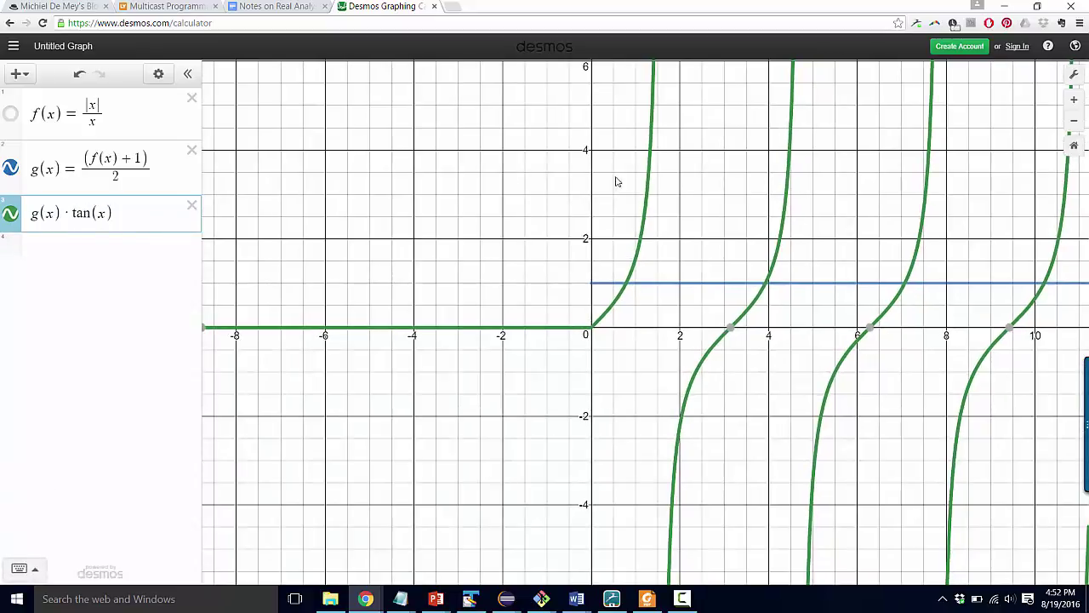
Change the tan(x) factor in the third expression back to sin(x).
click(136, 247)
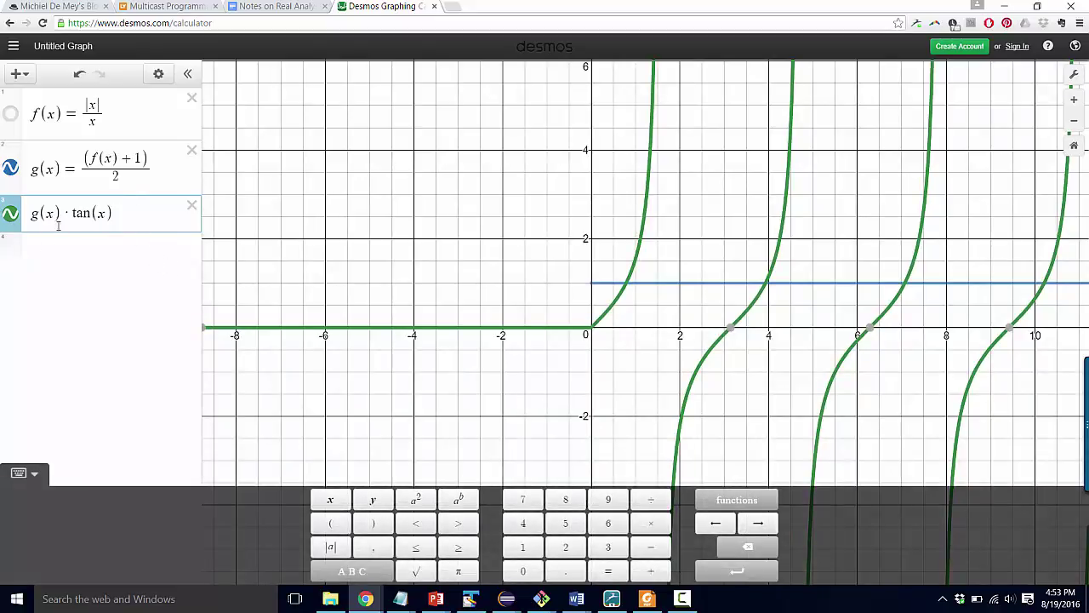
drag(62, 213, 30, 214)
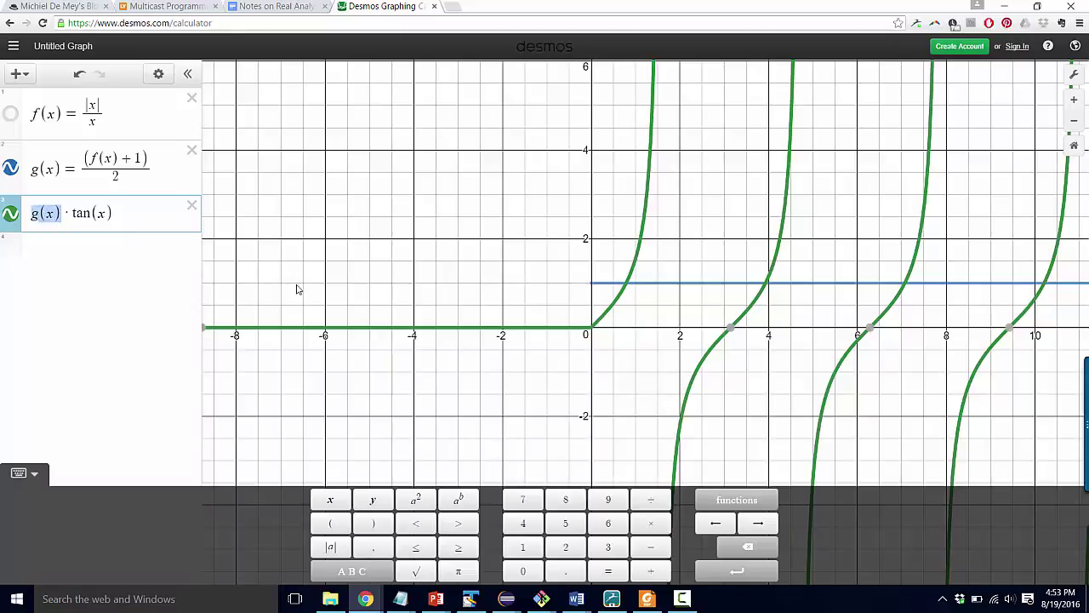
drag(73, 214, 131, 219)
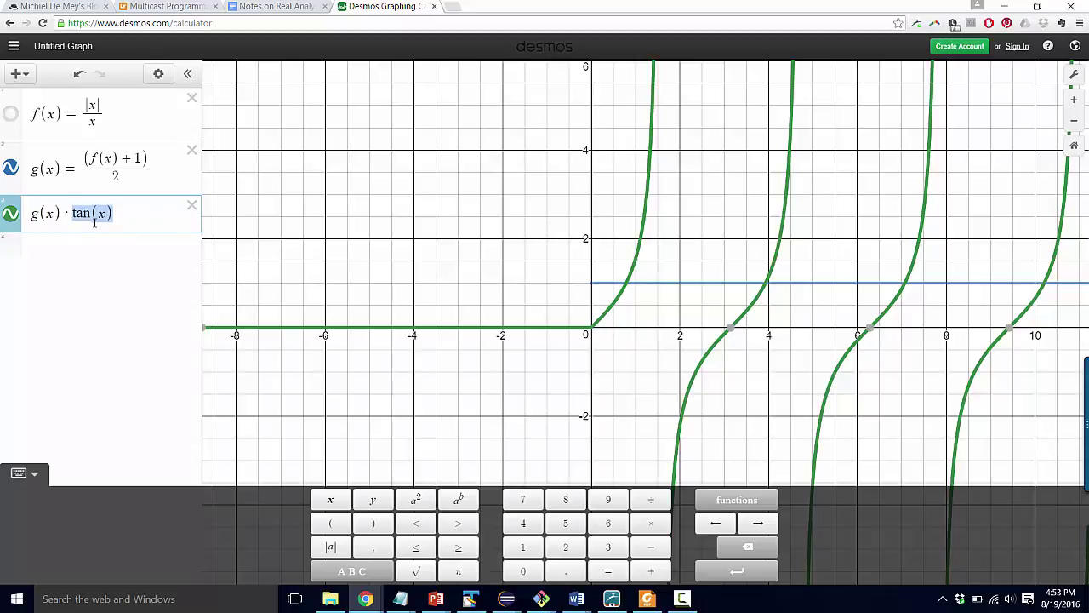
text(sin(x)
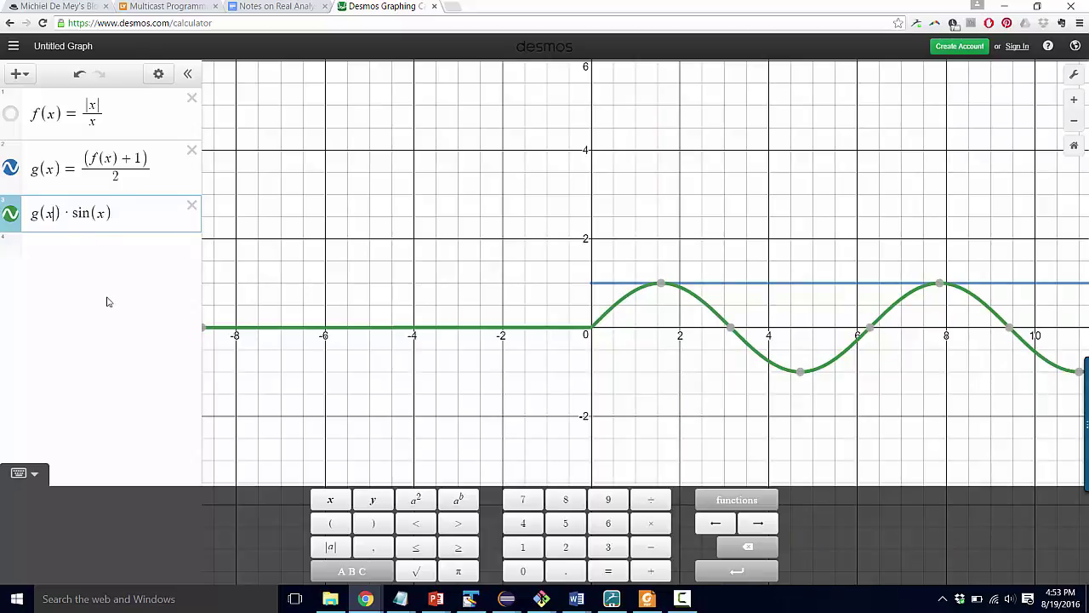
Change the multiplier in the third expression to g(x - 2) and hide the graph of g(x).
text(-2)
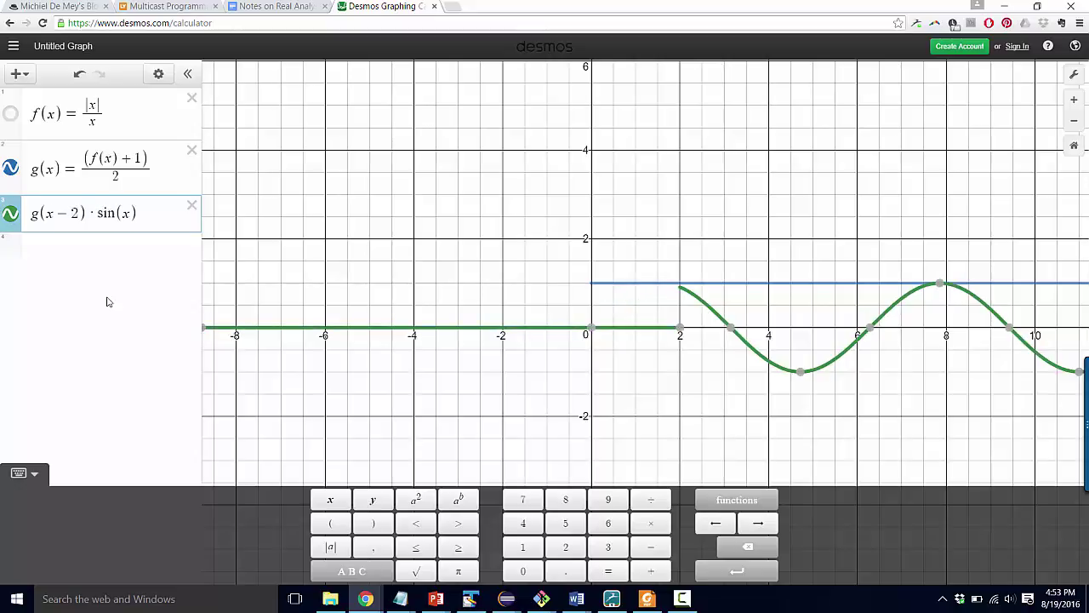
click(10, 168)
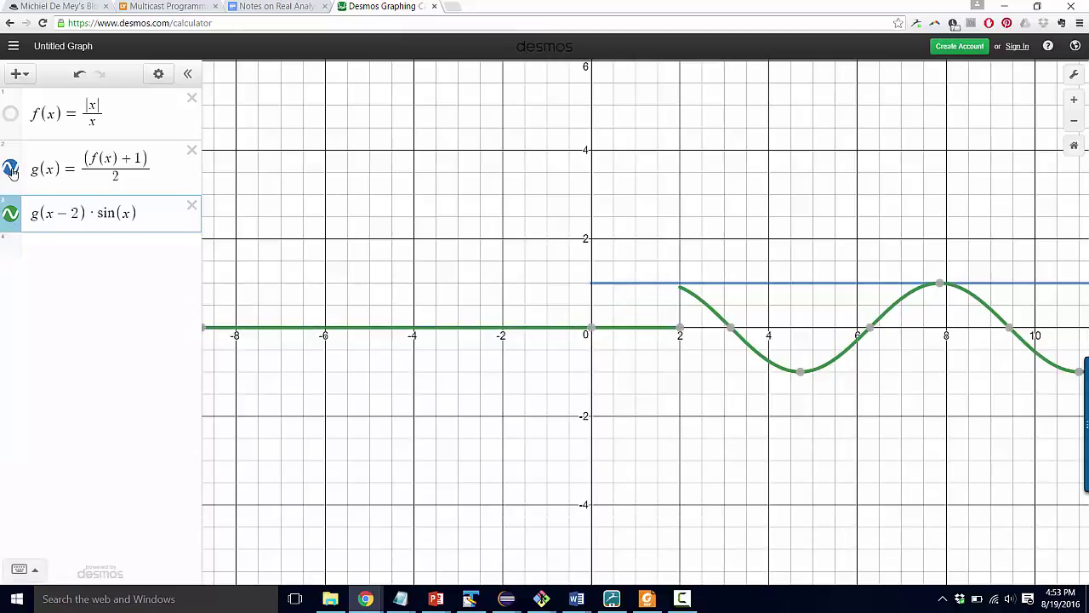
drag(397, 272, 379, 242)
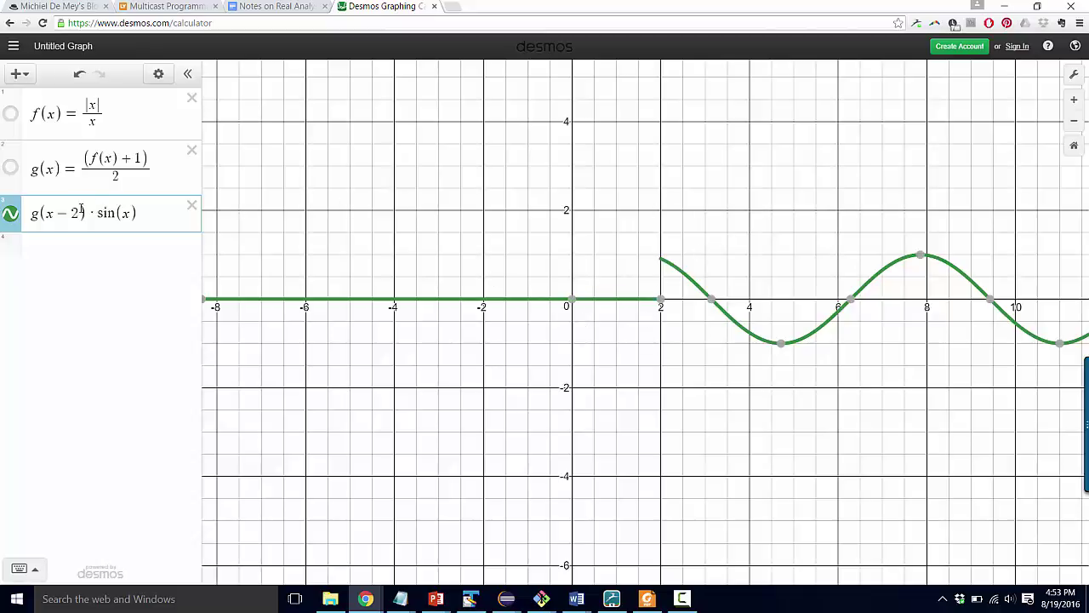
Try g(x + 2) as the multiplier of sin(x), and remove the shift so the factor is plain g(x).
drag(73, 212, 56, 213)
text(+)
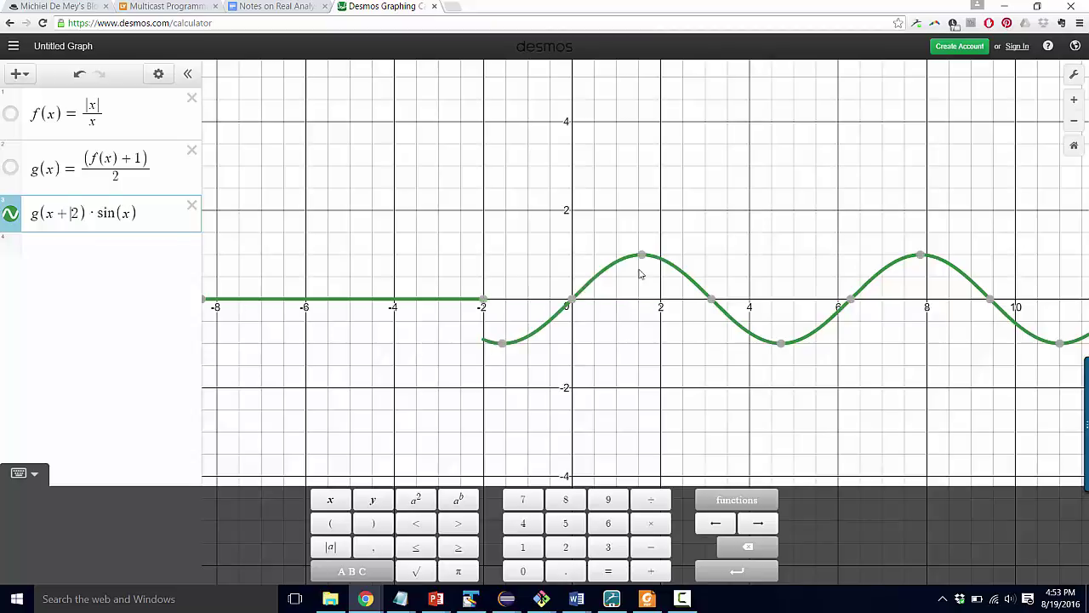
key(BackSpace)
key(BackSpace)
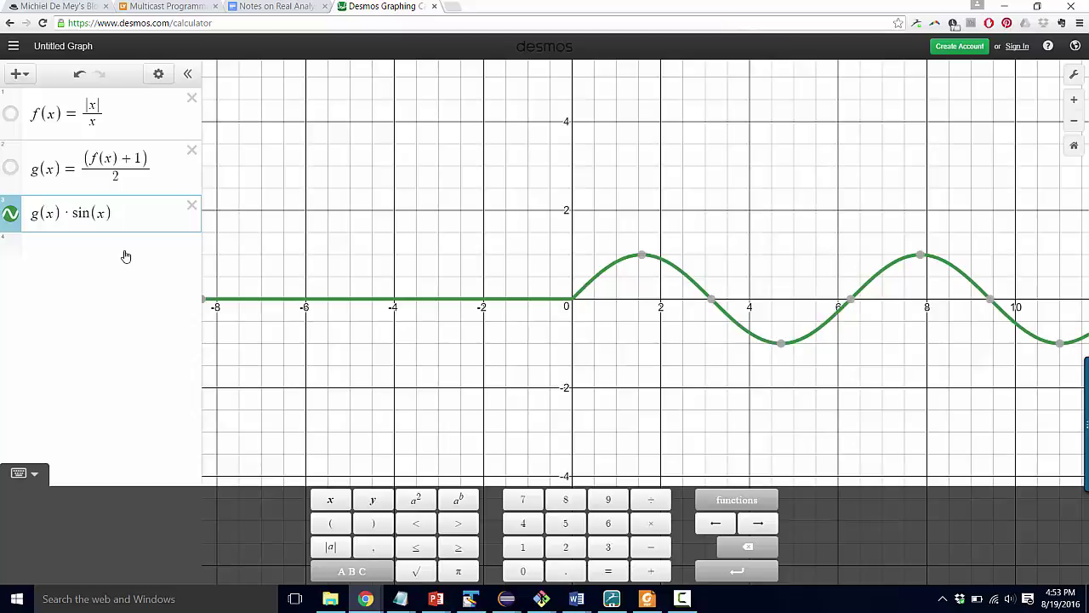
Try g(-x) as the multiplier of sin(x), and remove the minus sign again.
text(-)
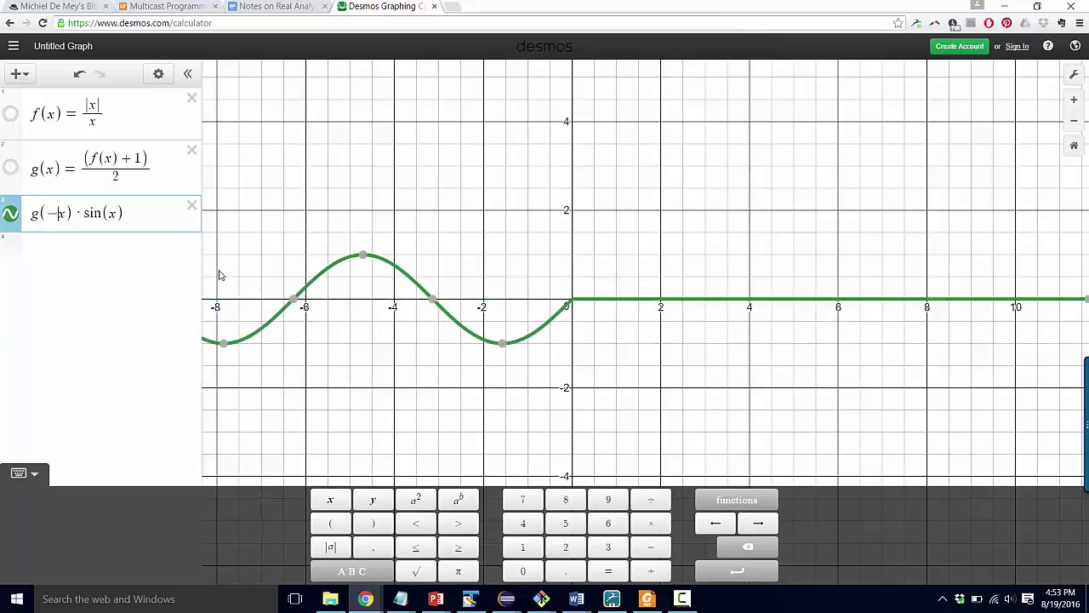
drag(438, 361, 461, 362)
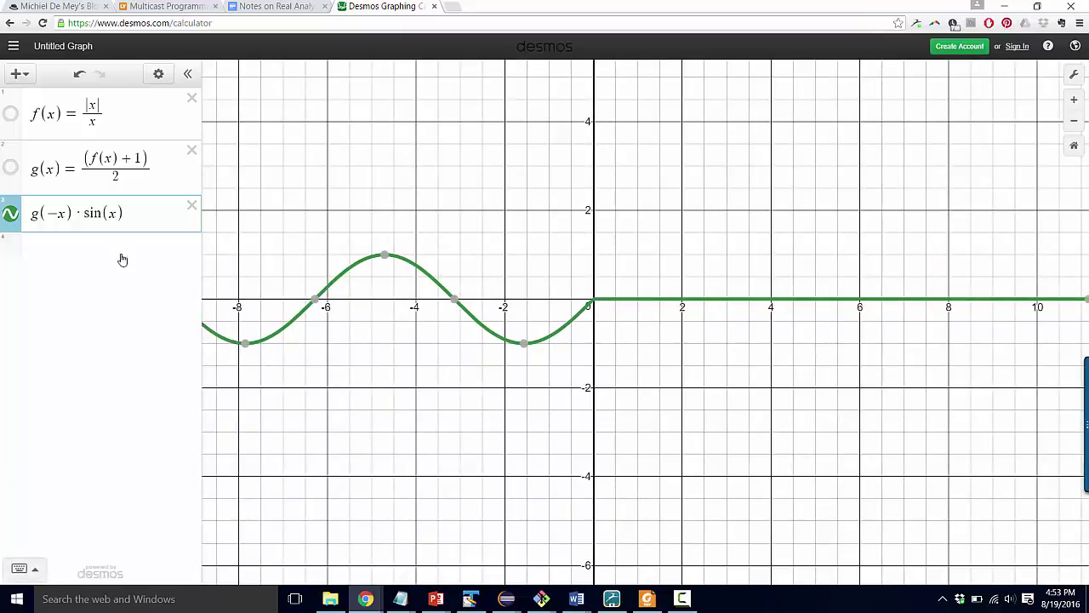
click(57, 214)
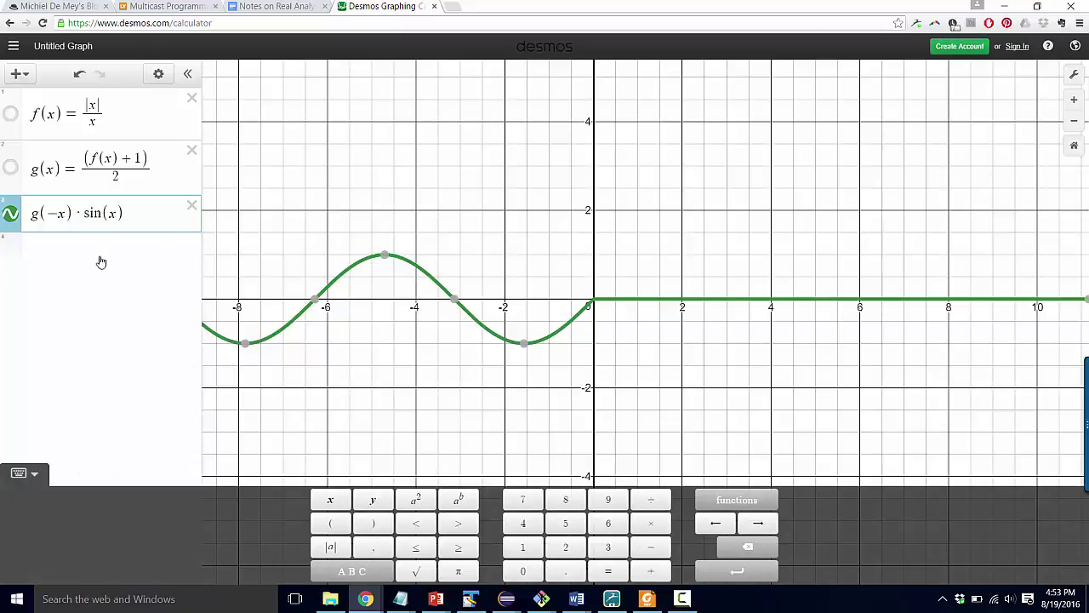
key(BackSpace)
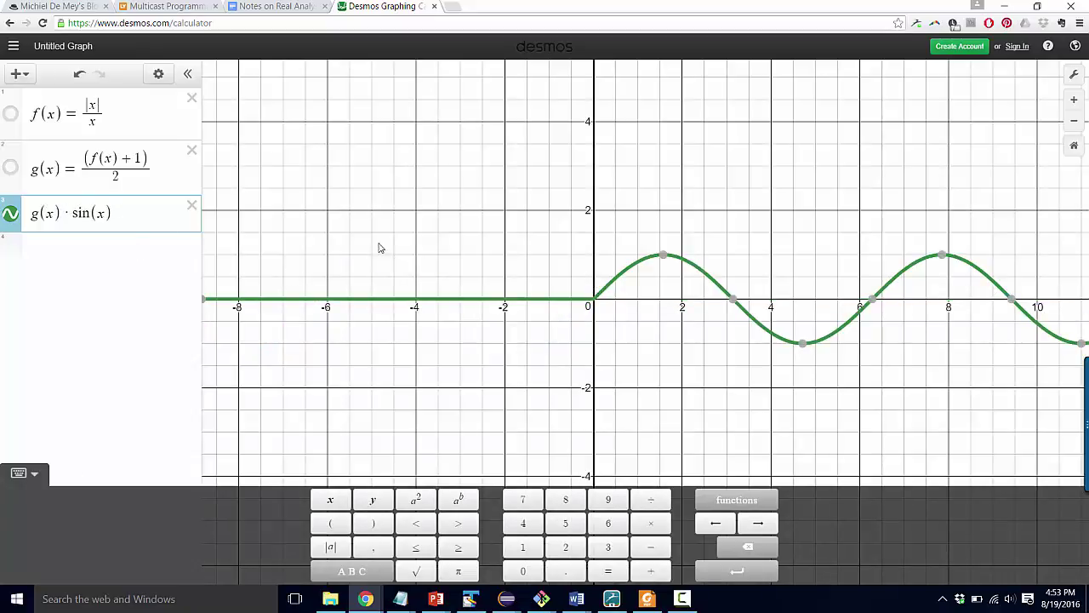
Add a fourth expression g(x) · sin(x) and change its multiplier to g(-x + 2).
drag(64, 211, 24, 213)
key(Right)
click(117, 248)
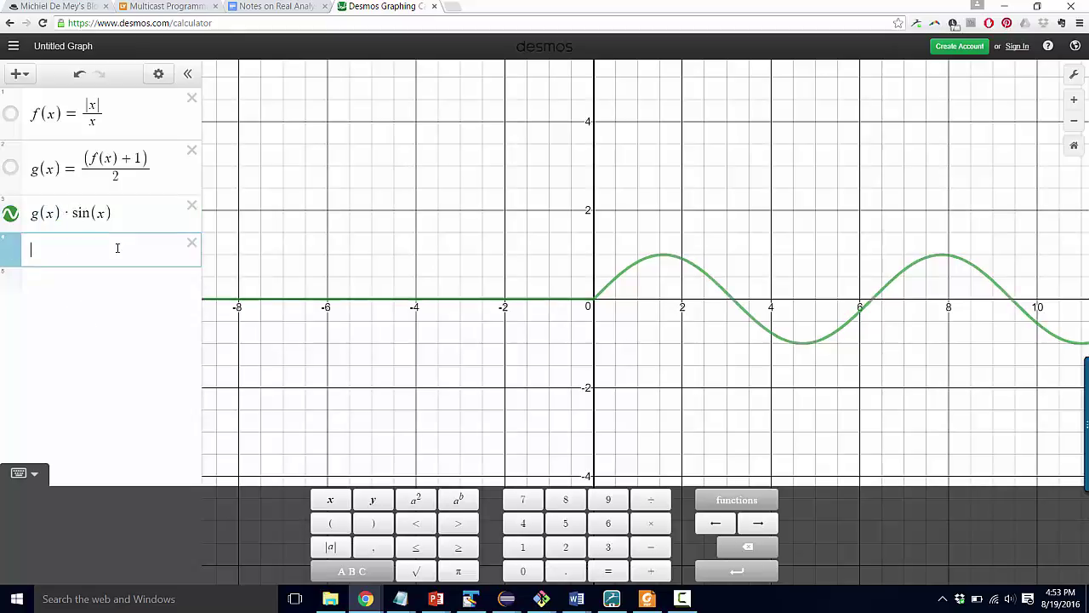
text(g()
text(x)*s)
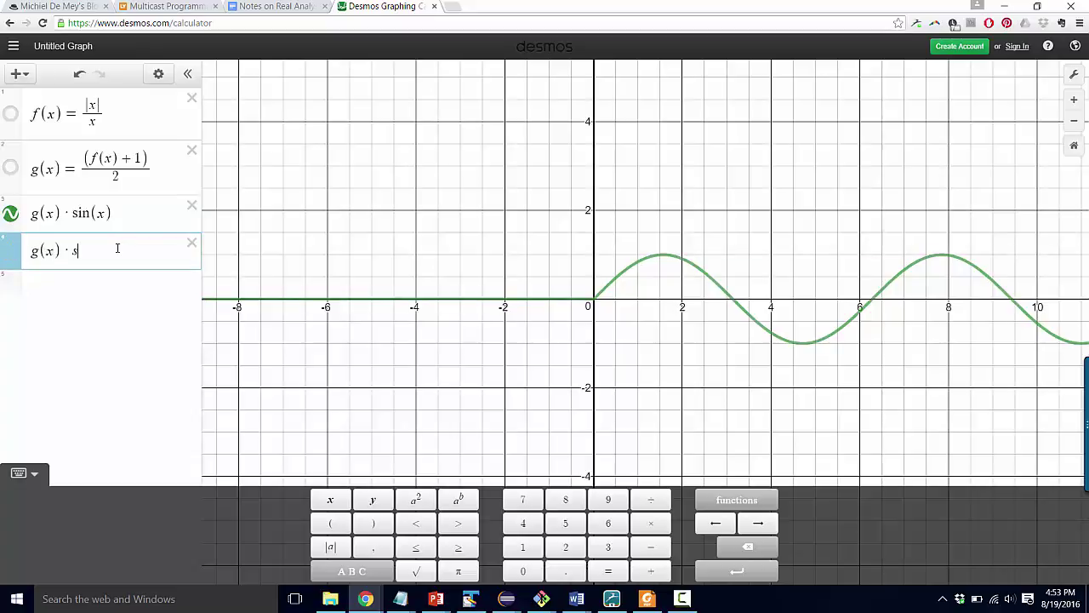
text(in(x))
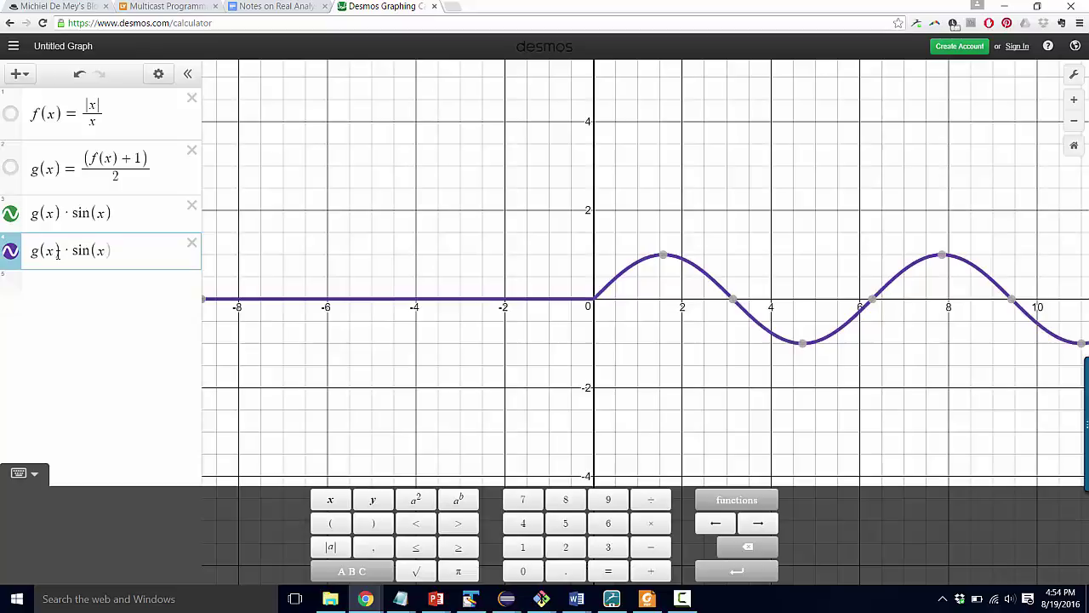
text(-)
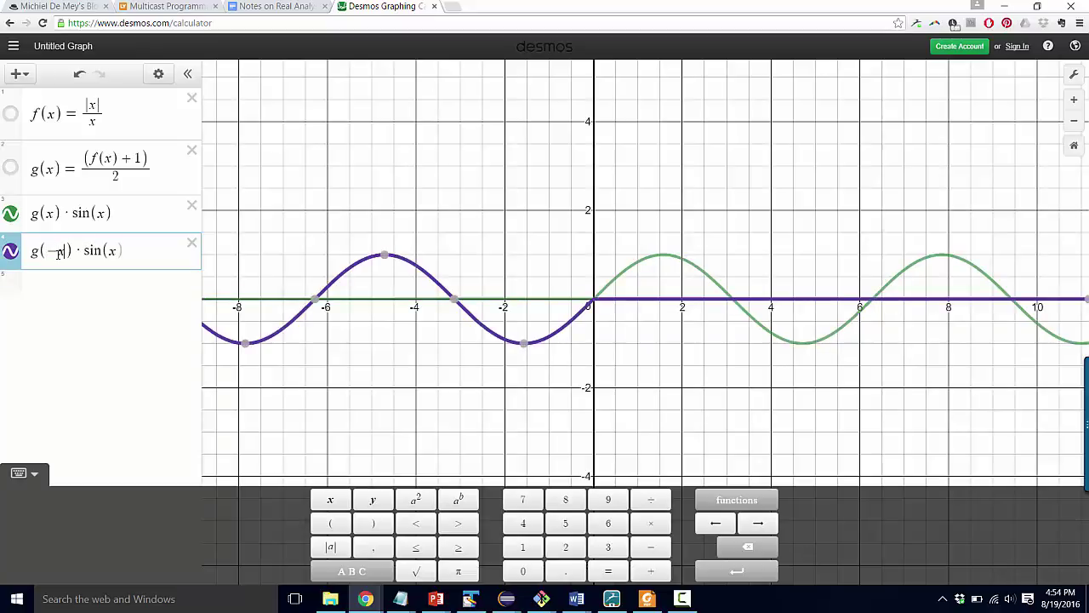
text(+2)
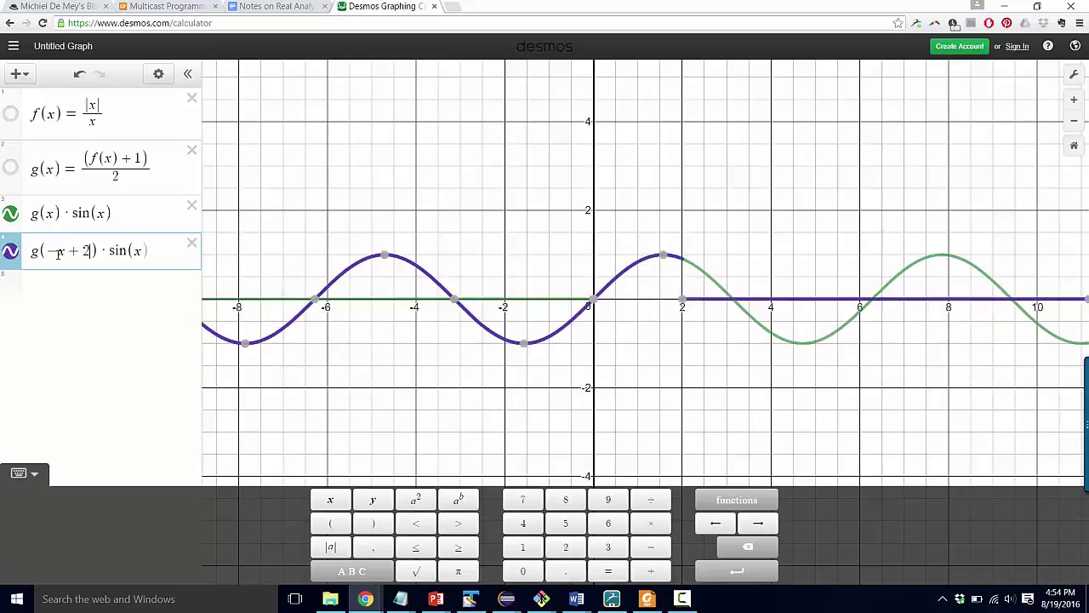
Compare the graphs of the third and fourth expressions by showing each one alone, and hide both.
click(11, 213)
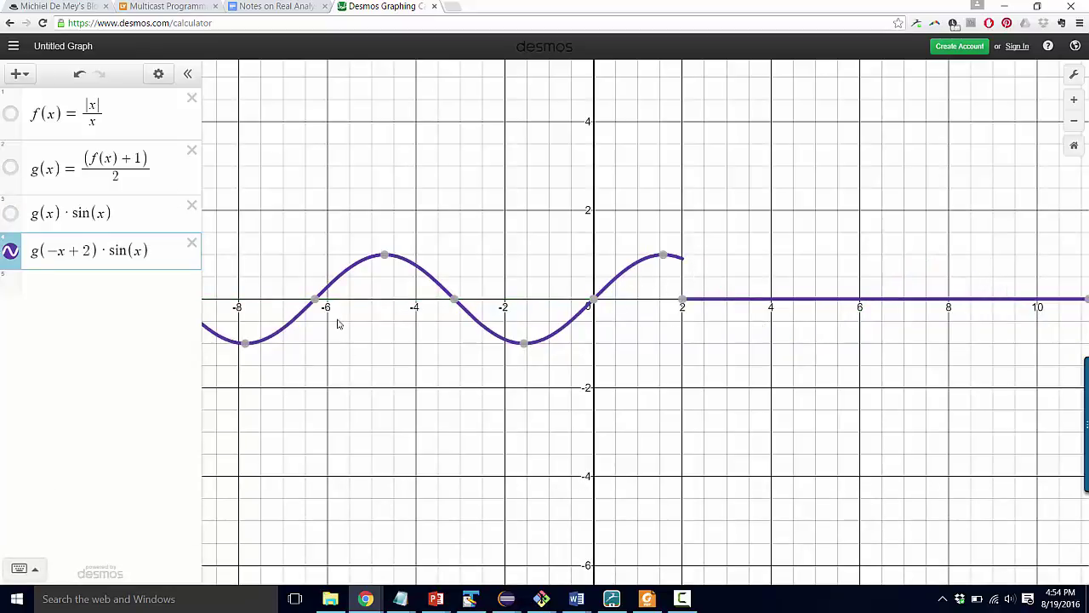
click(11, 251)
click(11, 213)
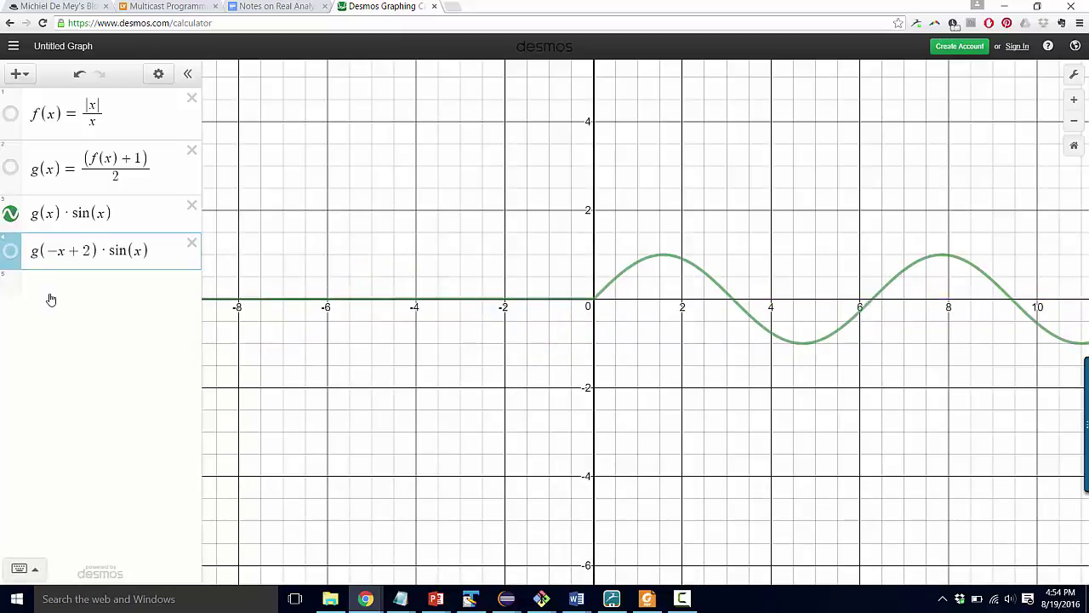
click(11, 213)
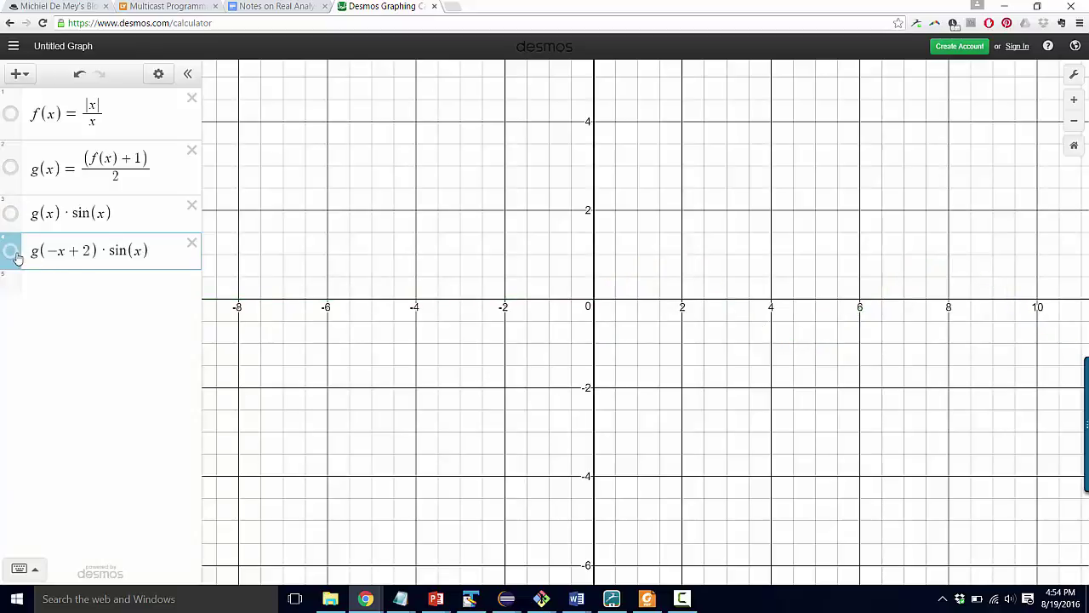
Copy g(-x + 2) from the fourth expression into the third as an extra factor before sin(x), and delete the fourth expression.
click(18, 568)
click(61, 213)
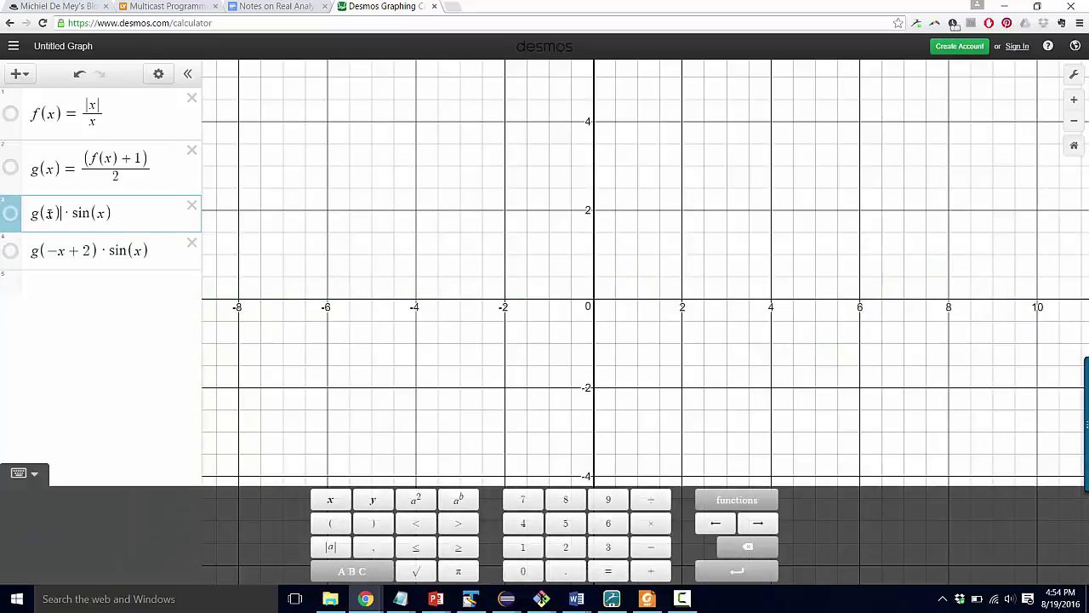
drag(49, 213, 30, 213)
click(101, 250)
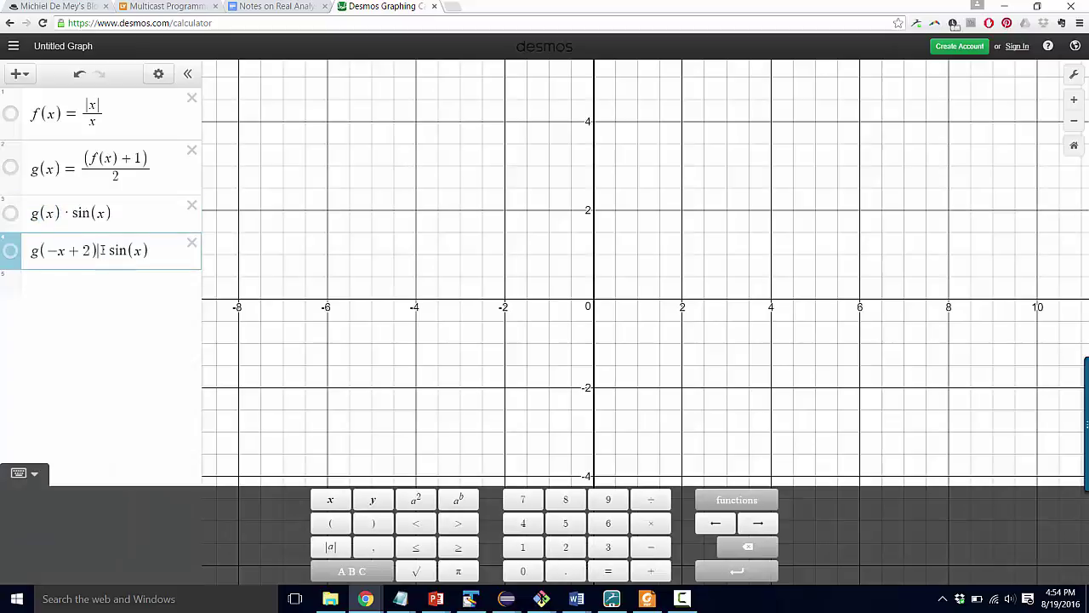
drag(31, 250, 94, 251)
key(ctrl+c)
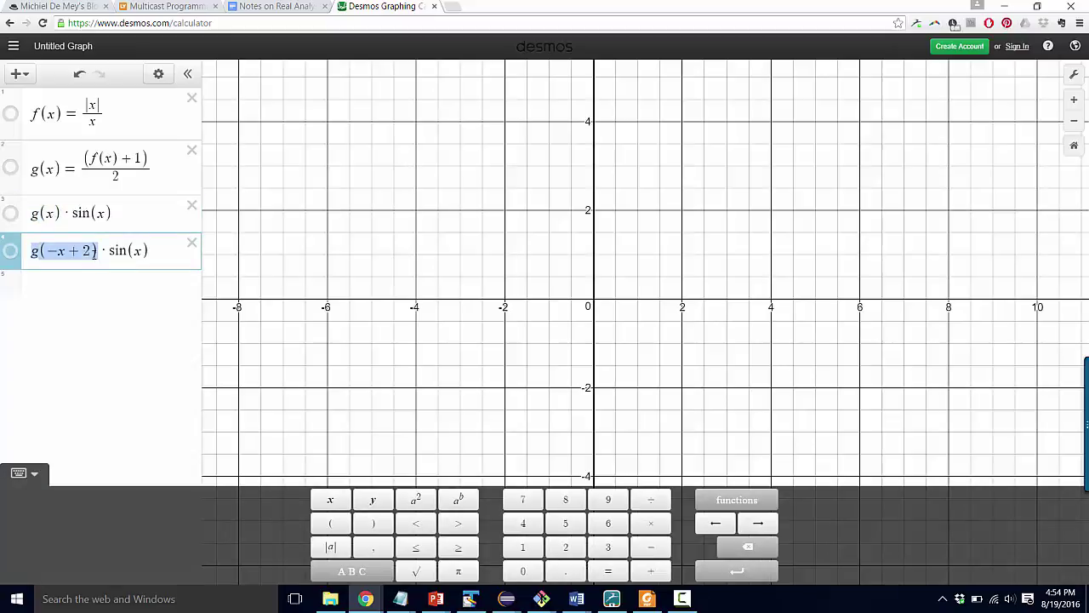
click(61, 214)
key(ctrl+v)
text(*)
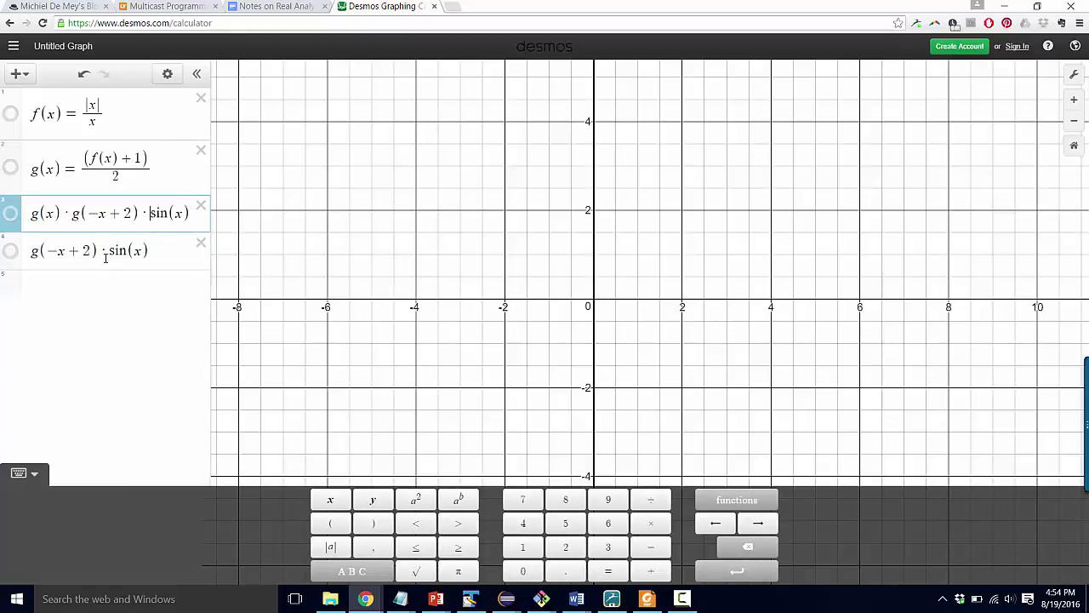
click(200, 243)
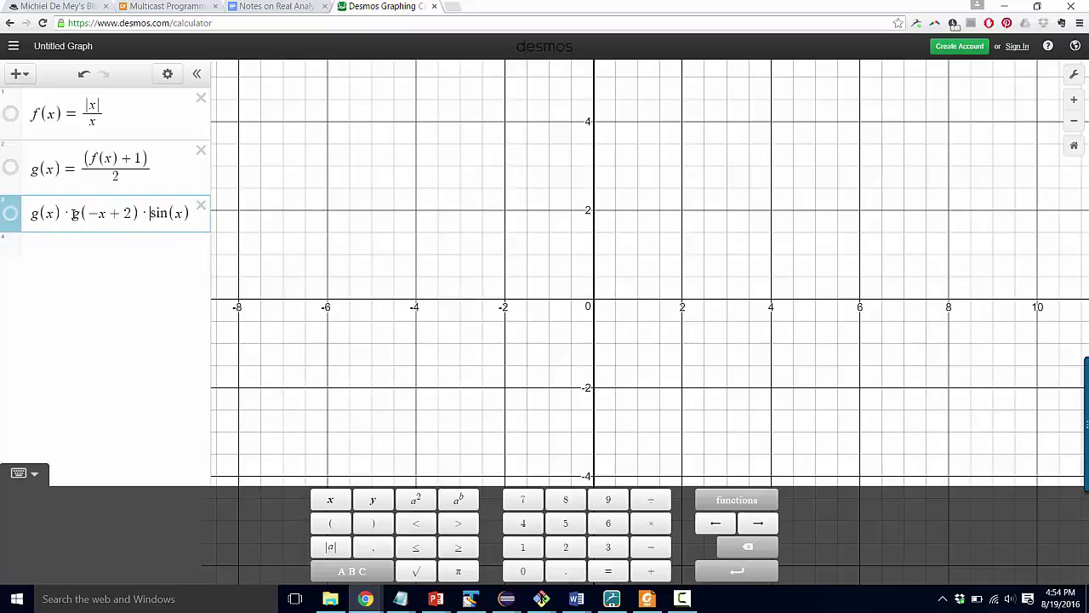
Show the graph of the third expression, g(x) · g(-x + 2) · sin(x).
drag(60, 212, 31, 214)
drag(74, 212, 134, 213)
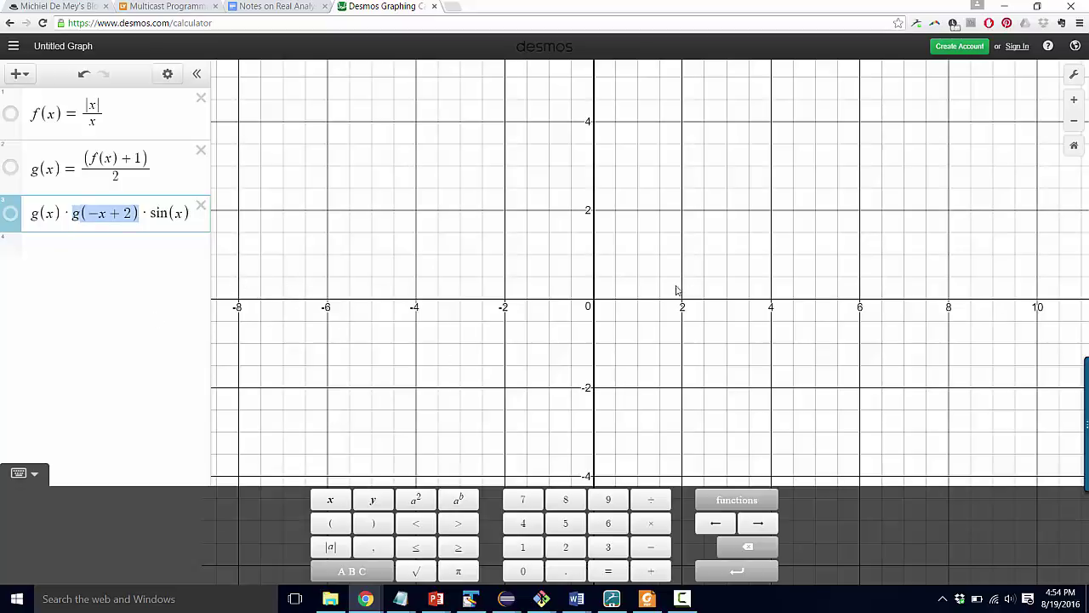
drag(153, 213, 178, 214)
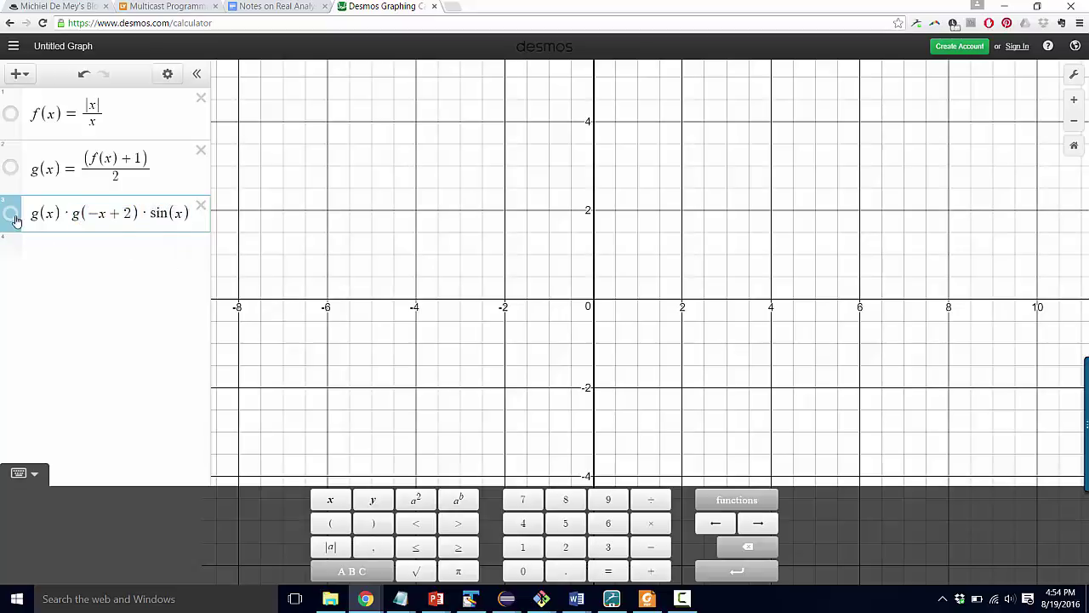
click(11, 216)
drag(385, 407, 346, 388)
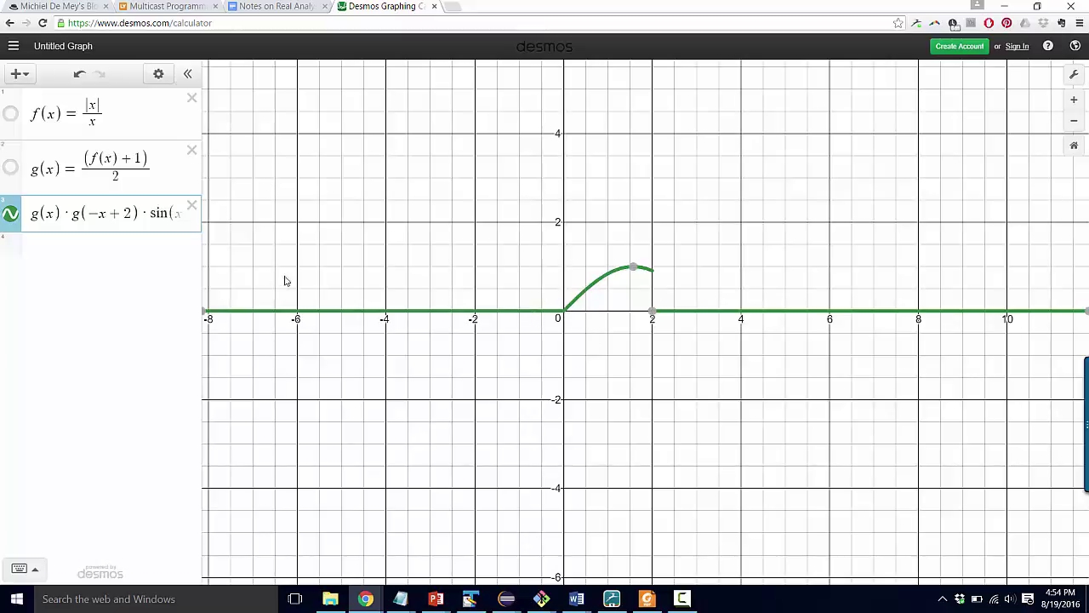
Change the two step factors in the third expression to g(x - 2) and g(-x + 8).
click(145, 214)
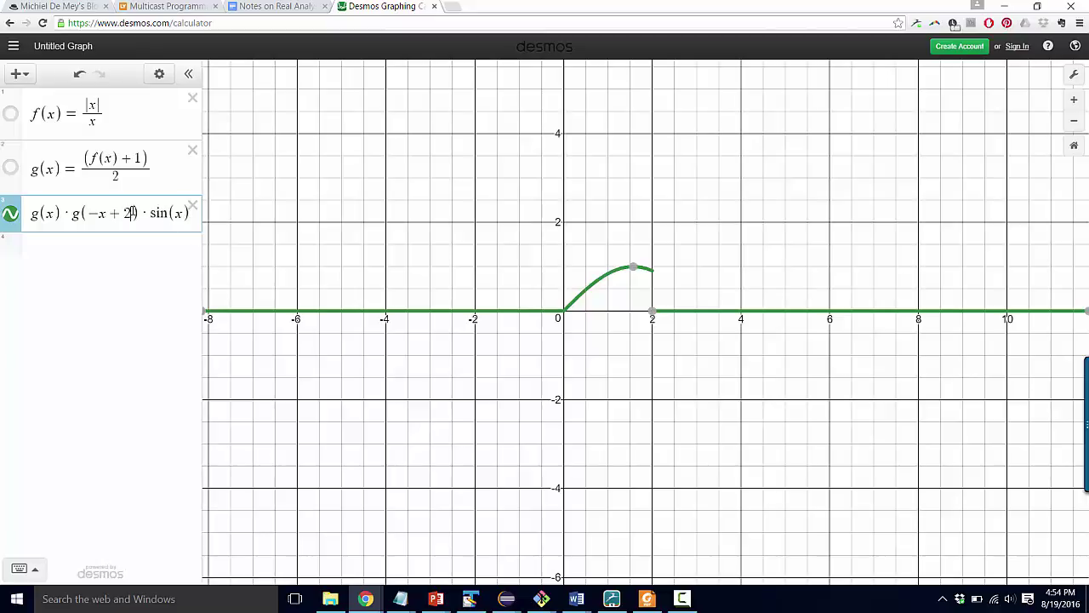
text(8)
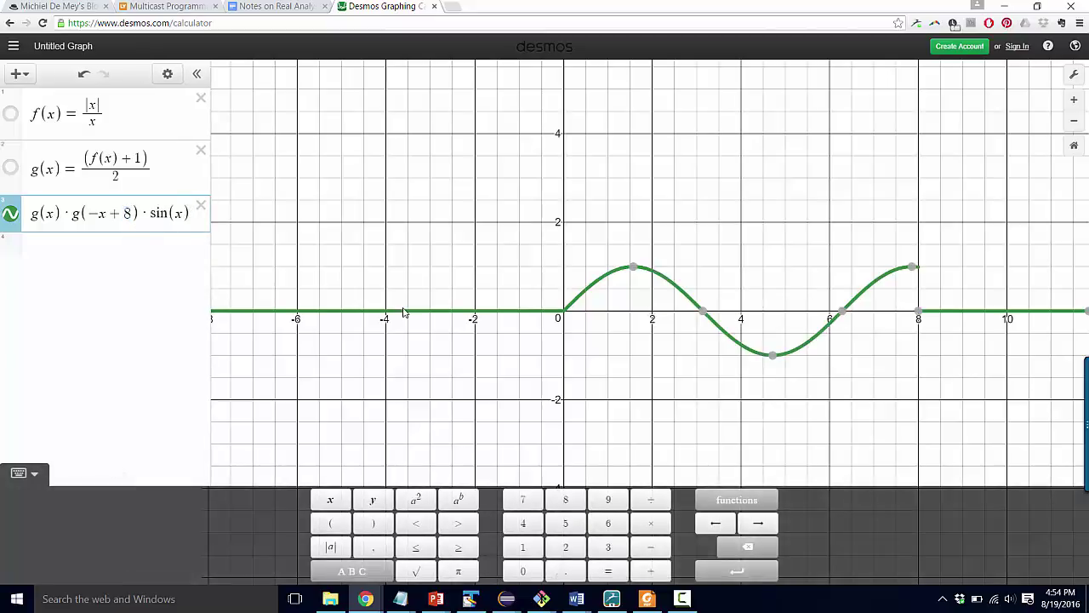
click(388, 362)
click(57, 211)
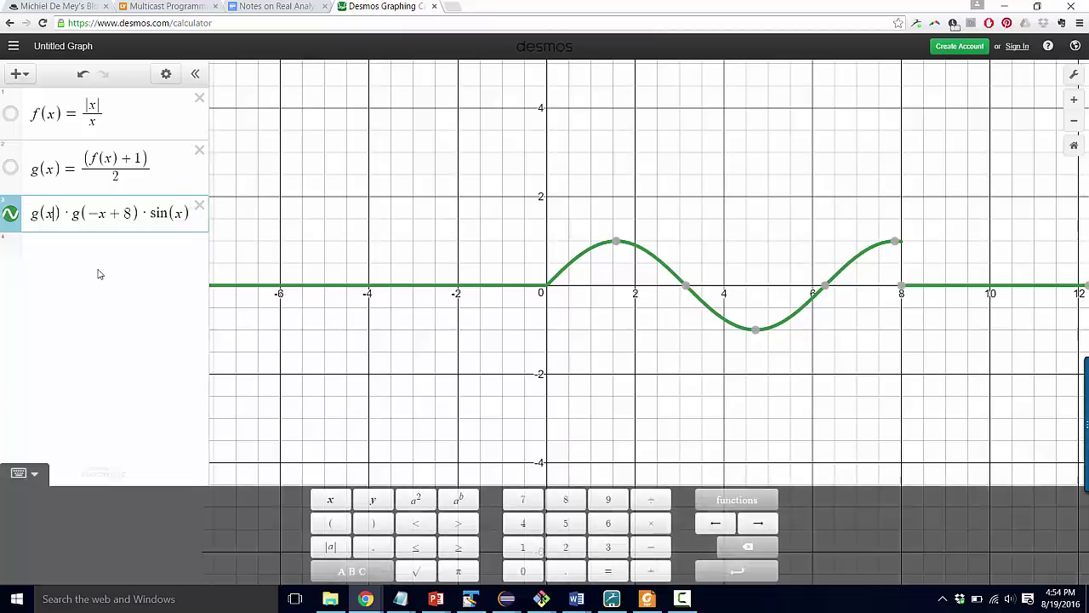
text(-2)
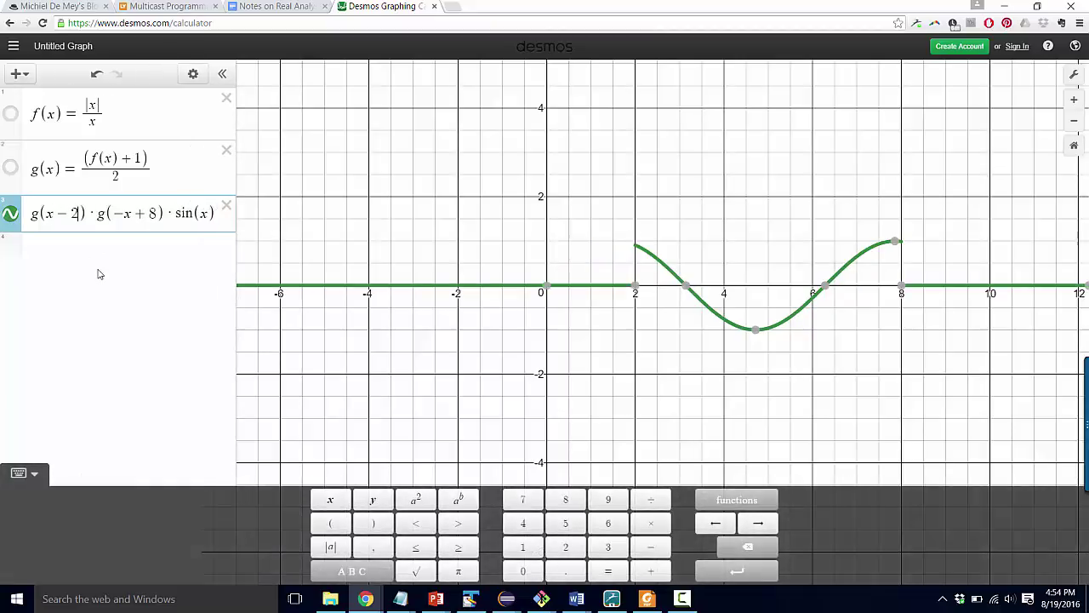
click(450, 342)
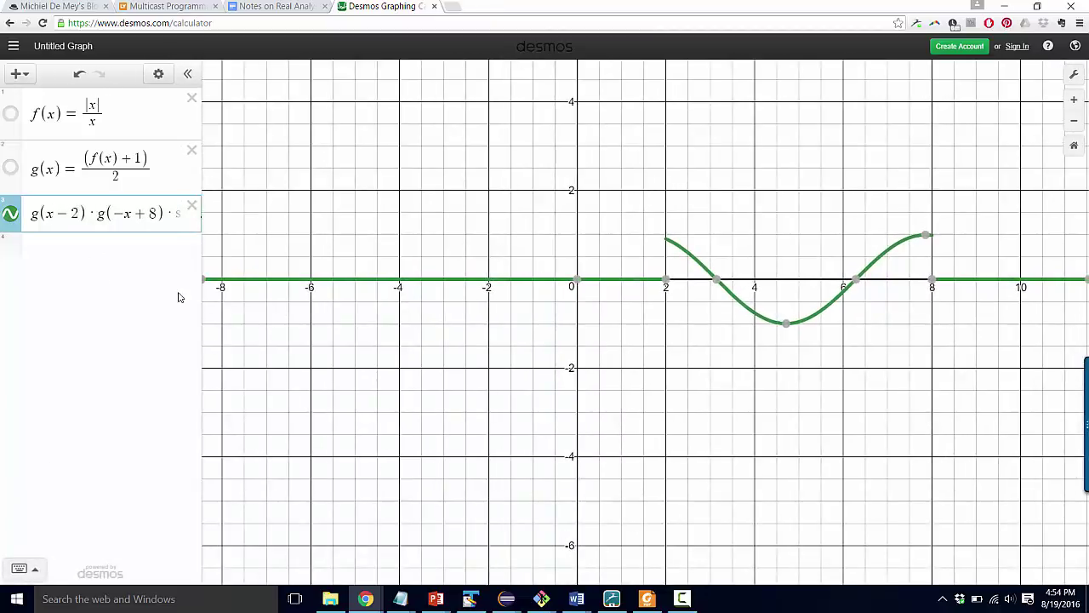
Examine the factors g(x - 2), g(-x + 8) and sin(x) of the third expression one by one against its graph.
click(73, 218)
drag(89, 213, 31, 213)
click(112, 213)
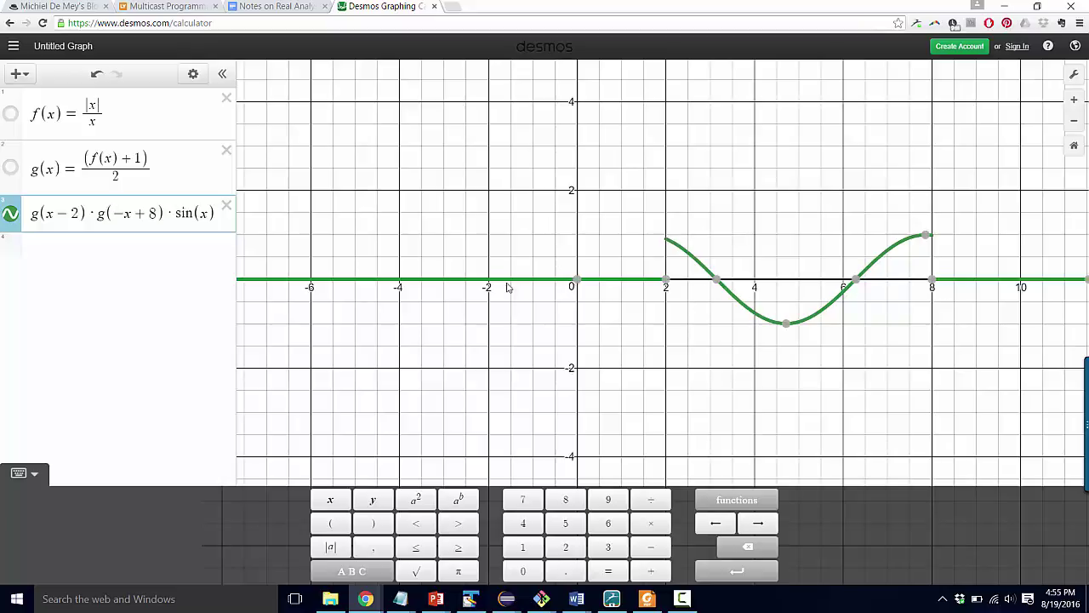
key(Right)
key(Right)
key(Right)
key(Right)
key(Right)
key(Right)
key(Right)
key(Right)
key(Right)
key(Right)
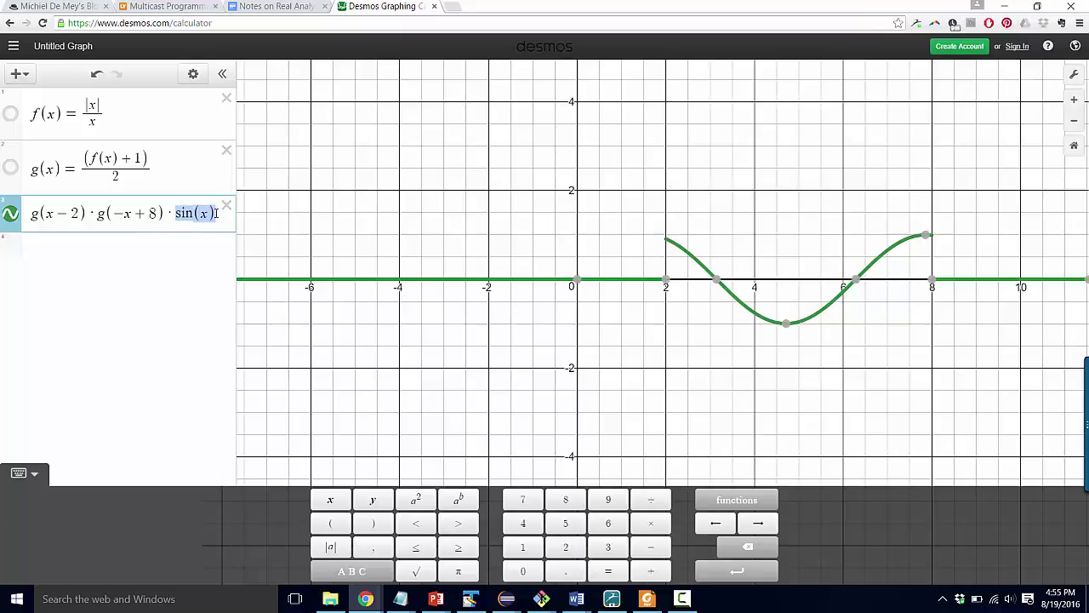